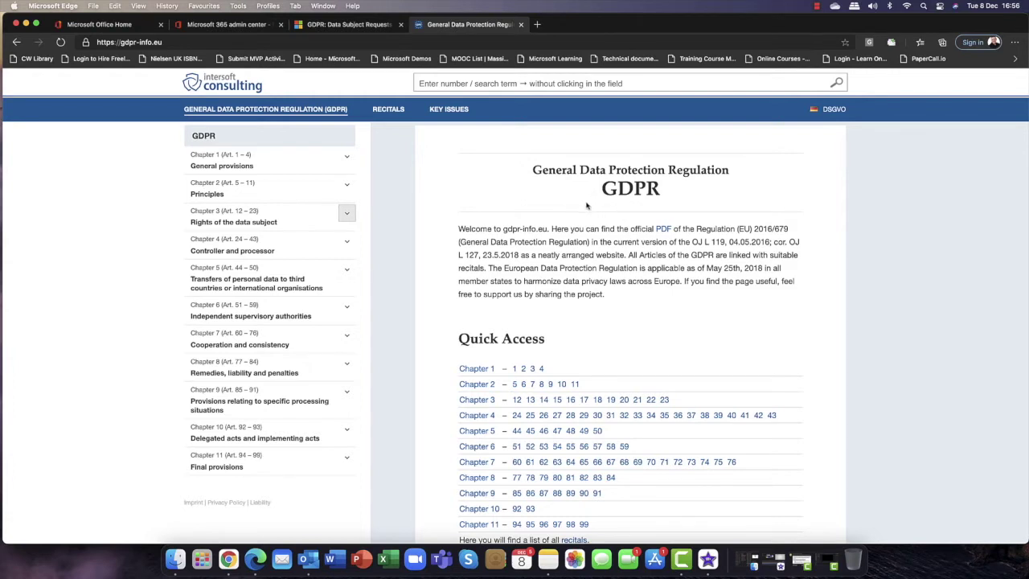
- Scroll back to the top of the gdpr-info.eu GDPR overview page
{"action": "scroll", "coordinate": [586, 206], "scroll_direction": "up", "scroll_amount": 1}
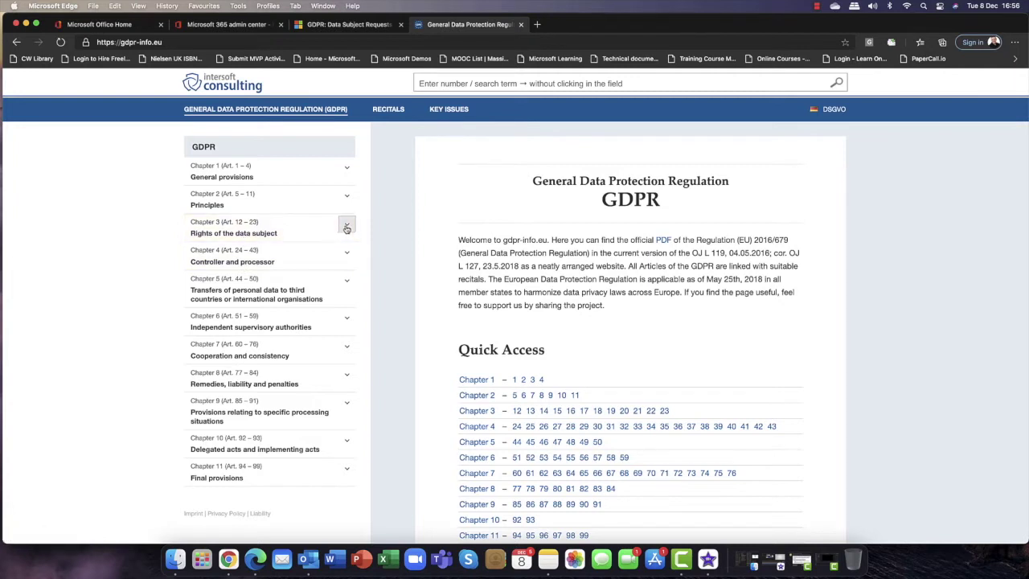
- Expand Chapter 3 'Rights of the data subject' and review Articles 12–23
{"action": "left_click", "coordinate": [346, 227]}
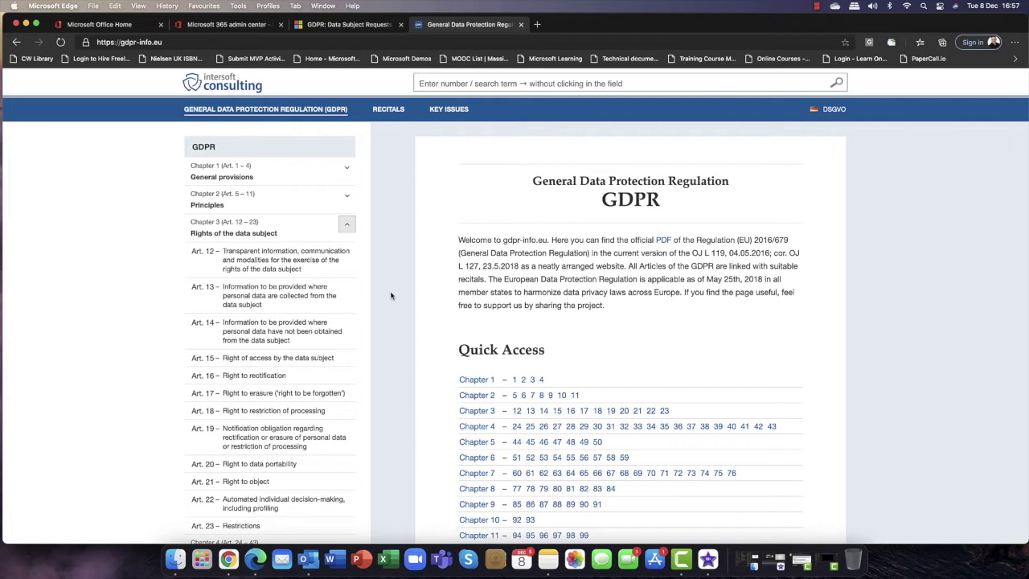
{"action": "scroll", "coordinate": [302, 285], "scroll_direction": "down", "scroll_amount": 5}
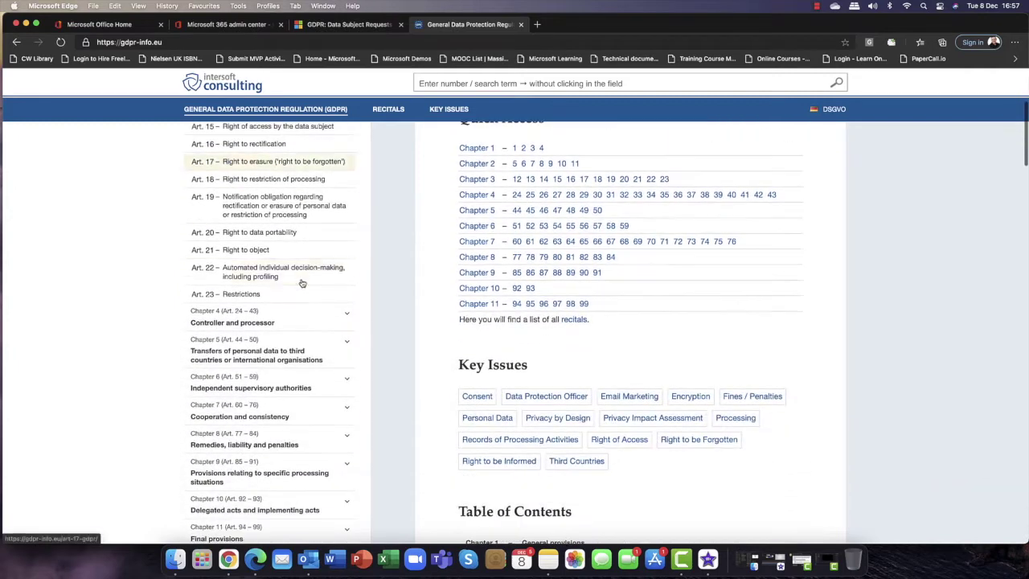
{"action": "scroll", "coordinate": [302, 283], "scroll_direction": "up", "scroll_amount": 5}
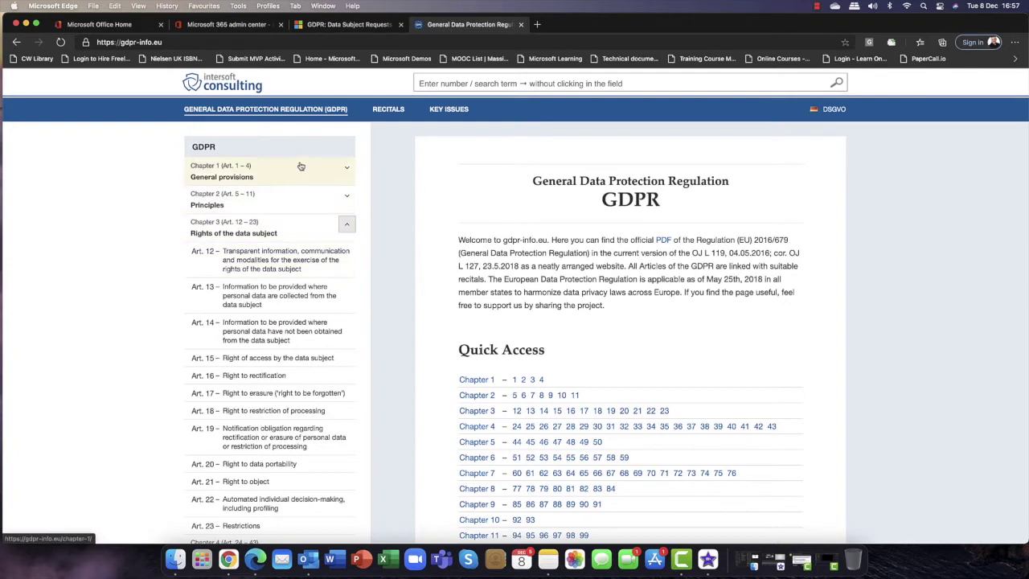
- On the Microsoft GDPR Data Subject Requests page, follow the DSR documentation for Online Services
{"action": "left_click", "coordinate": [346, 24]}
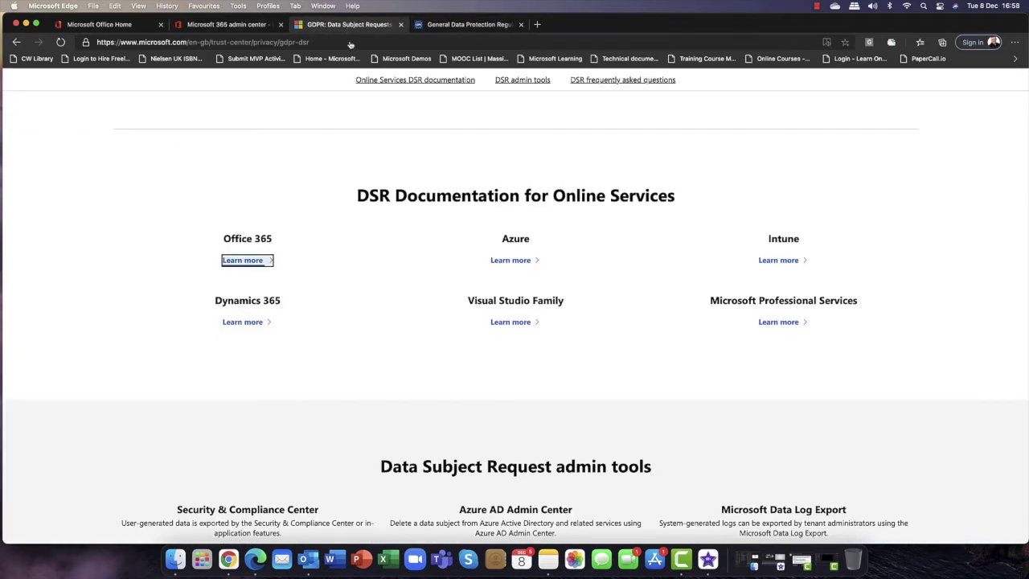
{"action": "scroll", "coordinate": [376, 110], "scroll_direction": "up", "scroll_amount": 4}
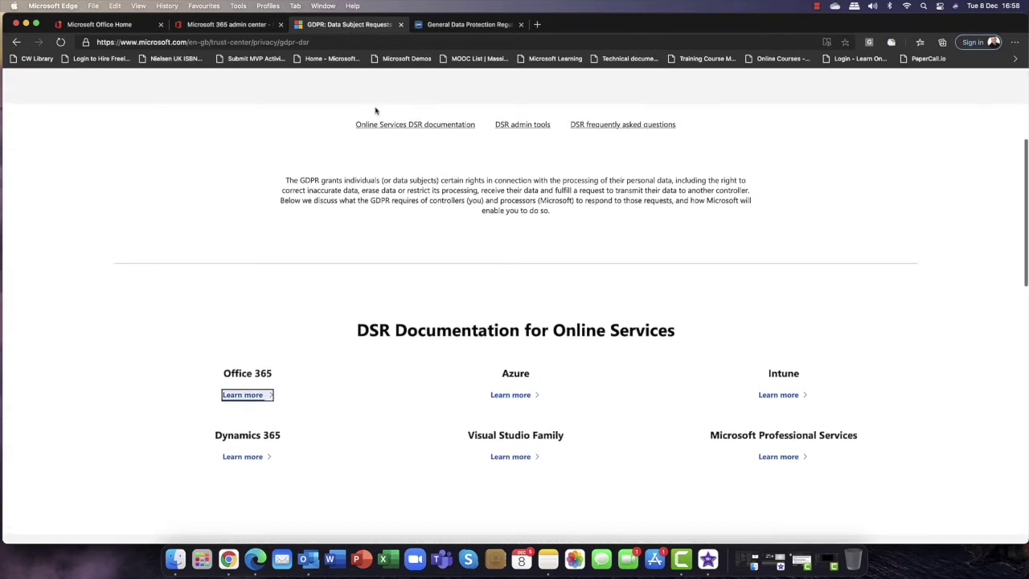
{"action": "scroll", "coordinate": [375, 110], "scroll_direction": "up", "scroll_amount": 5}
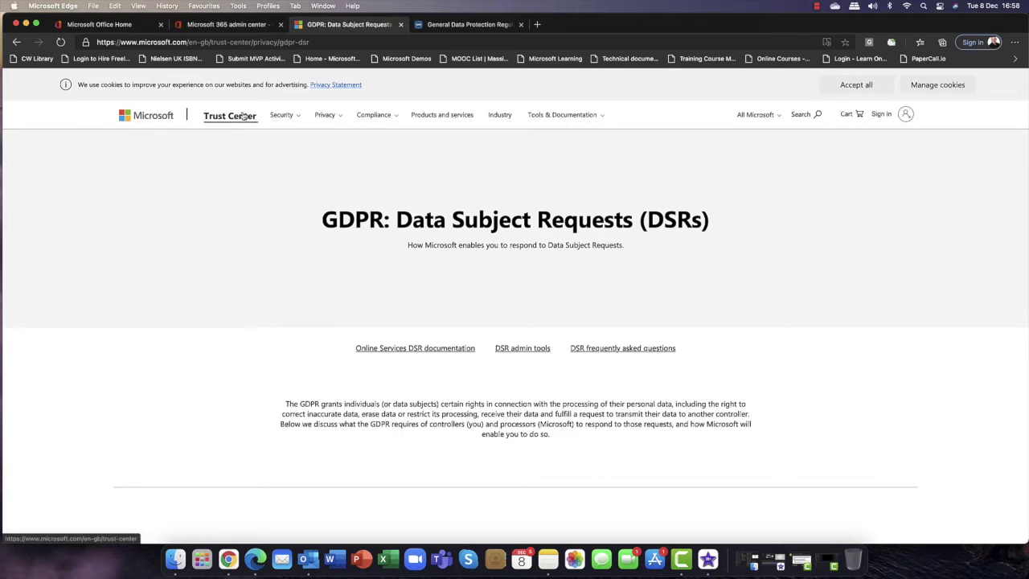
{"action": "key", "text": "super+equal"}
{"action": "key", "text": "super+equal"}
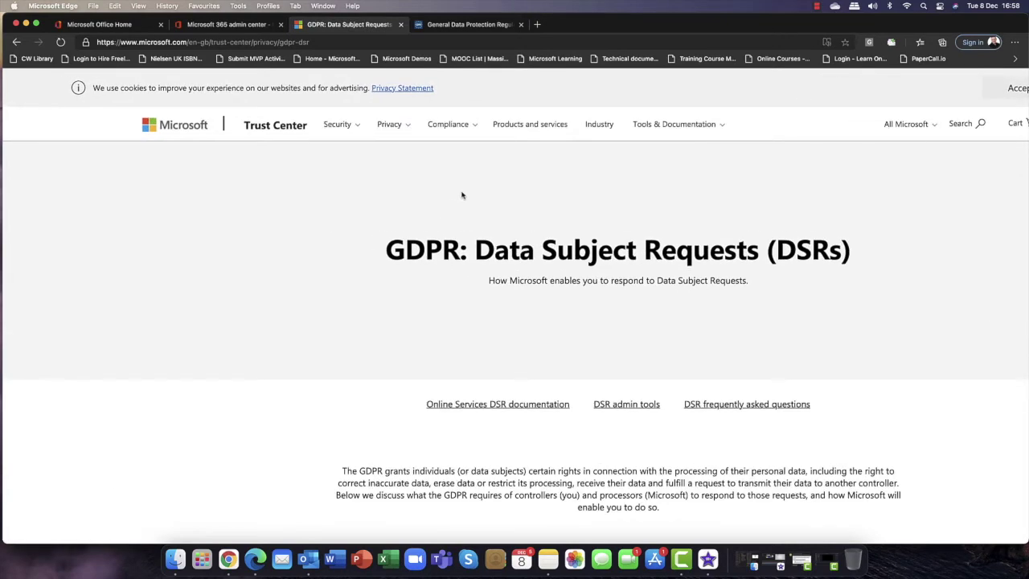
{"action": "key", "text": "super+minus"}
{"action": "key", "text": "super+minus"}
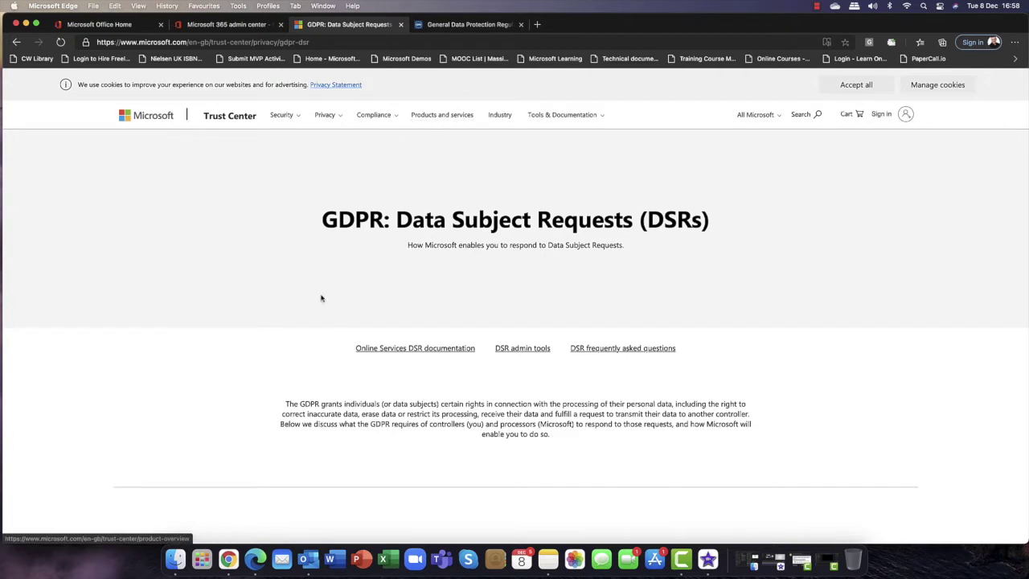
{"action": "left_click", "coordinate": [399, 351]}
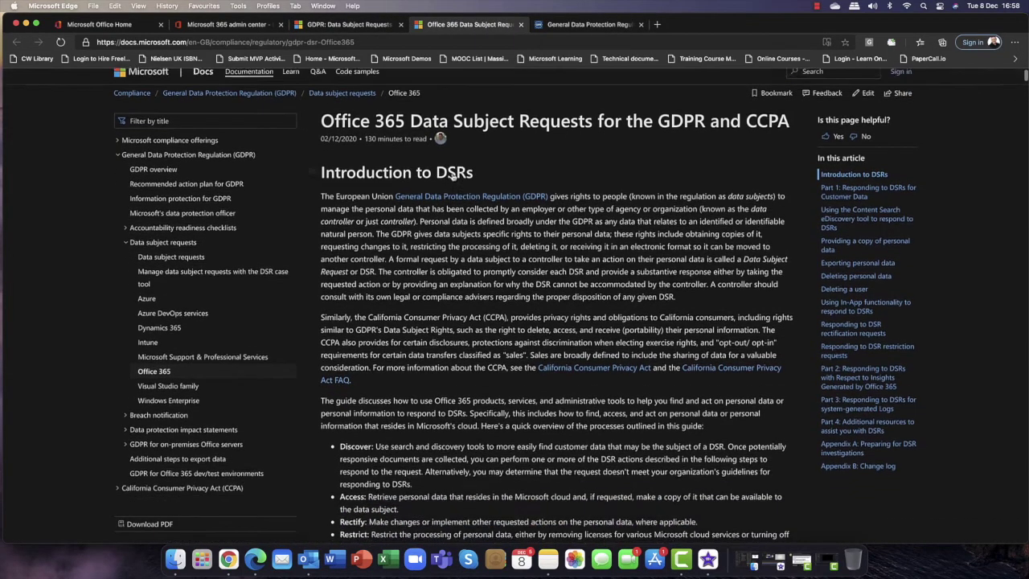
- Skim the Office 365 DSR article, then return to the Microsoft 365 admin center
{"action": "scroll", "coordinate": [451, 172], "scroll_direction": "down", "scroll_amount": 5}
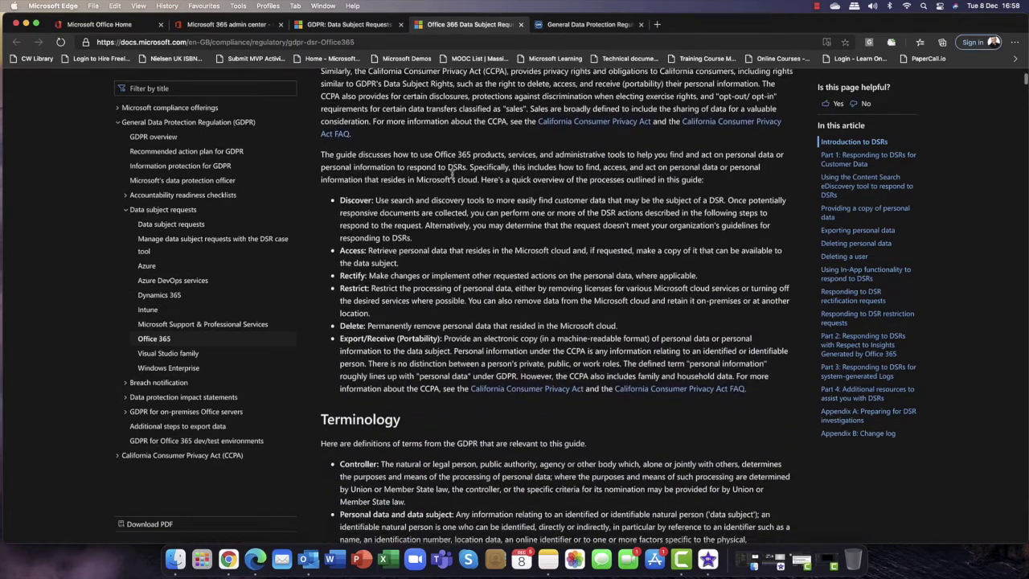
{"action": "scroll", "coordinate": [450, 173], "scroll_direction": "down", "scroll_amount": 3}
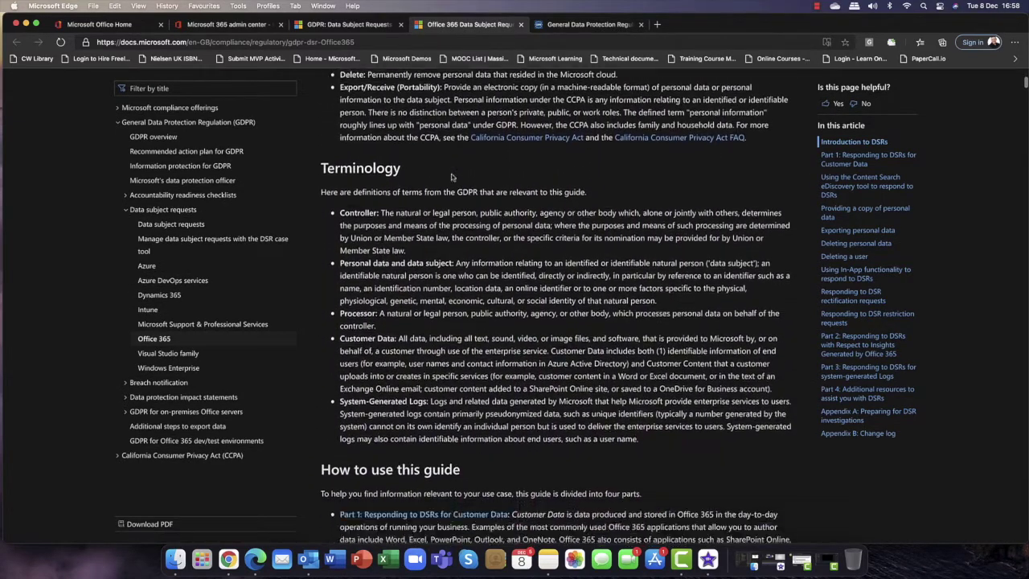
{"action": "scroll", "coordinate": [452, 171], "scroll_direction": "up", "scroll_amount": 6}
{"action": "scroll", "coordinate": [451, 170], "scroll_direction": "up", "scroll_amount": 3}
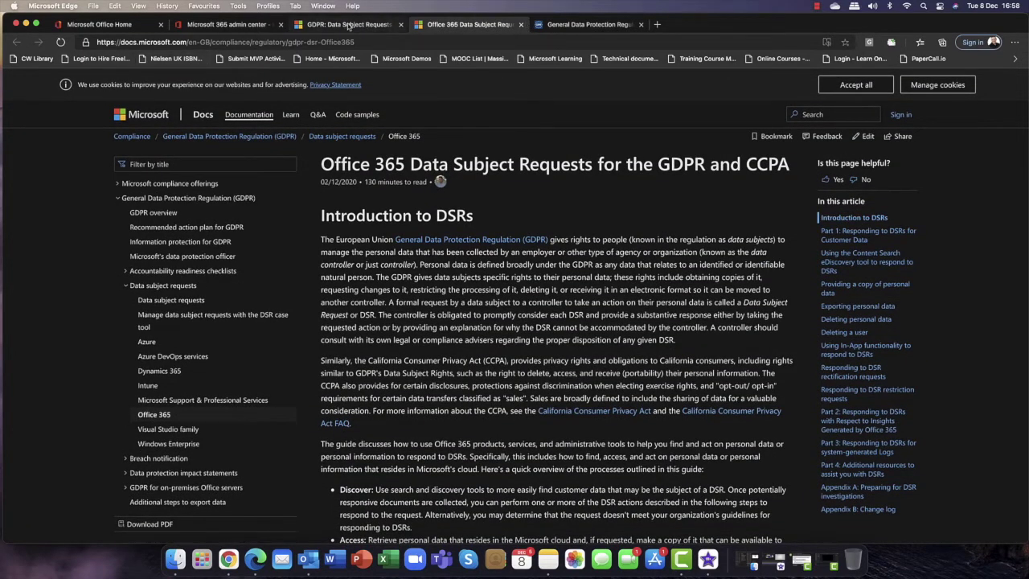
{"action": "left_click", "coordinate": [227, 24]}
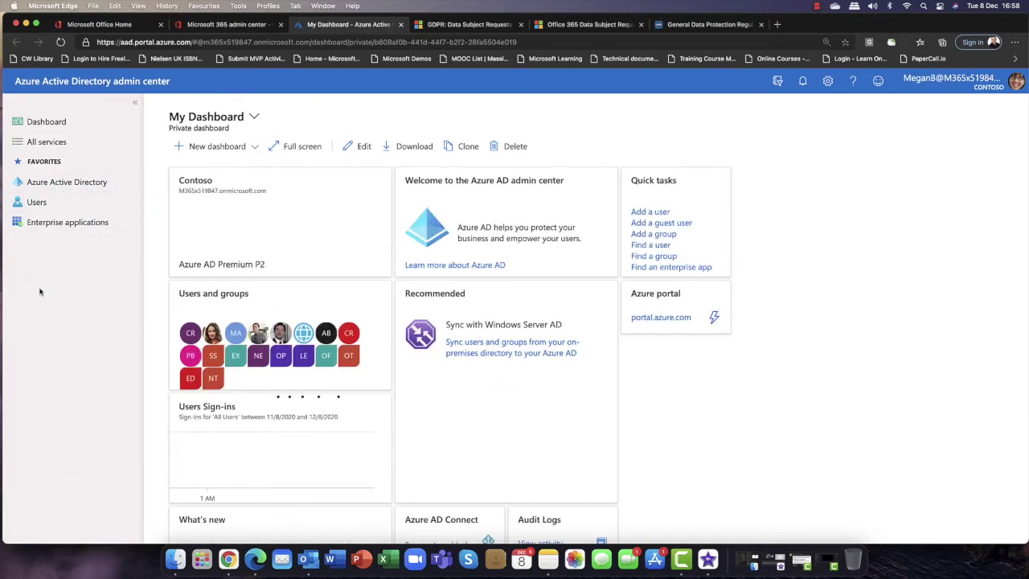
- Open the data subject's profile from Azure AD Users and make its fields editable
{"action": "left_click", "coordinate": [73, 183]}
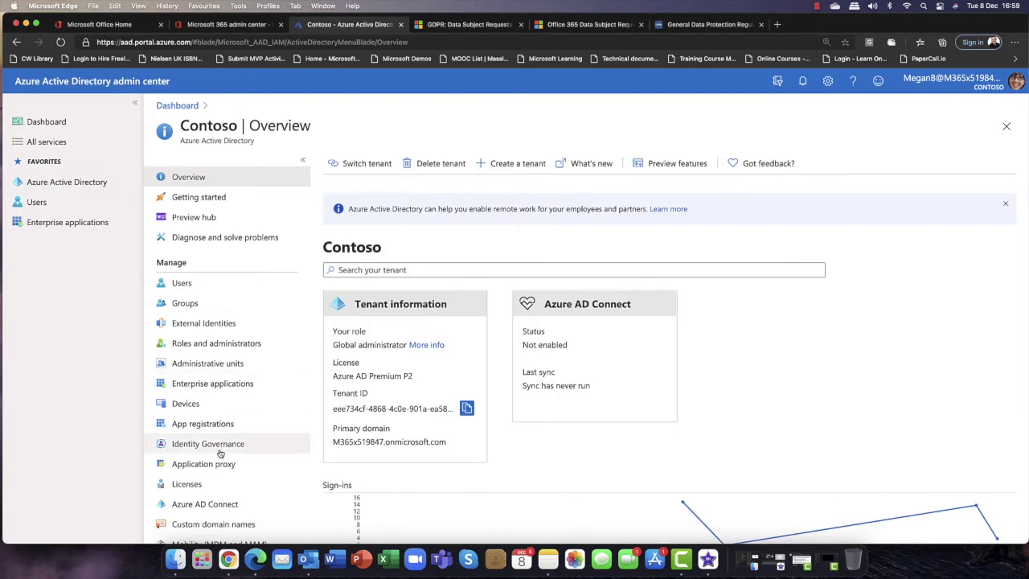
{"action": "left_click", "coordinate": [205, 284]}
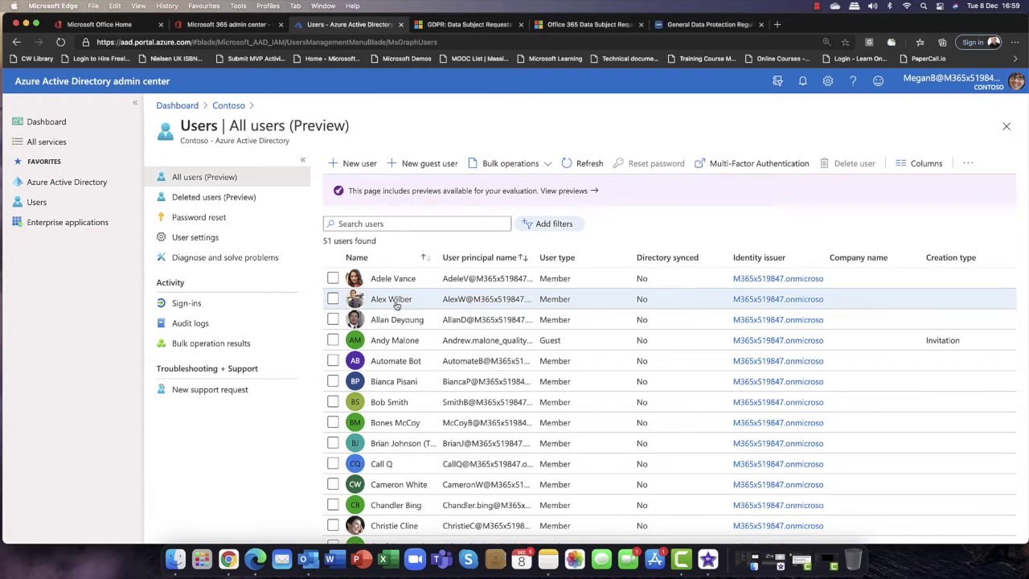
{"action": "left_click", "coordinate": [394, 300]}
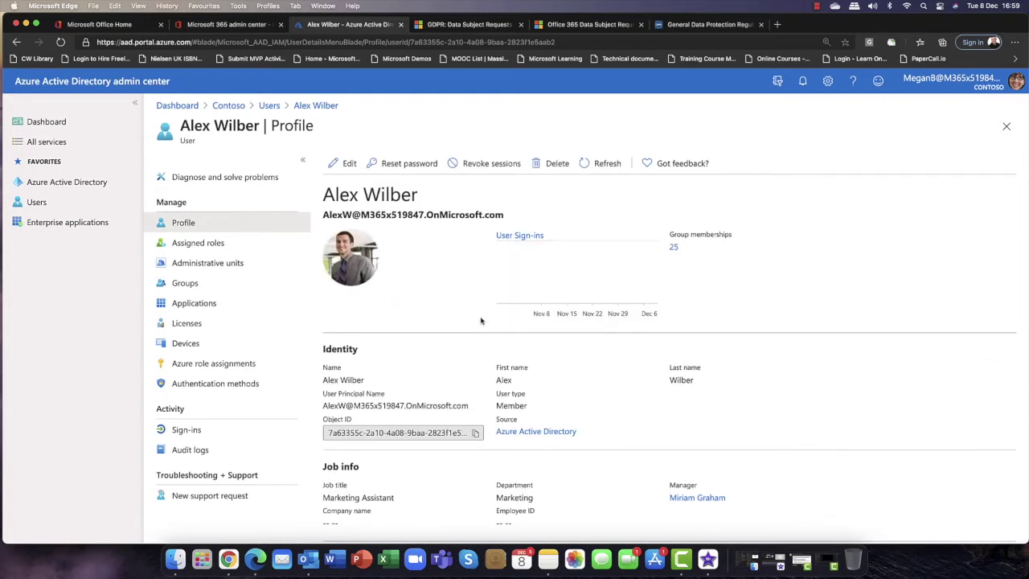
{"action": "scroll", "coordinate": [480, 321], "scroll_direction": "down", "scroll_amount": 8}
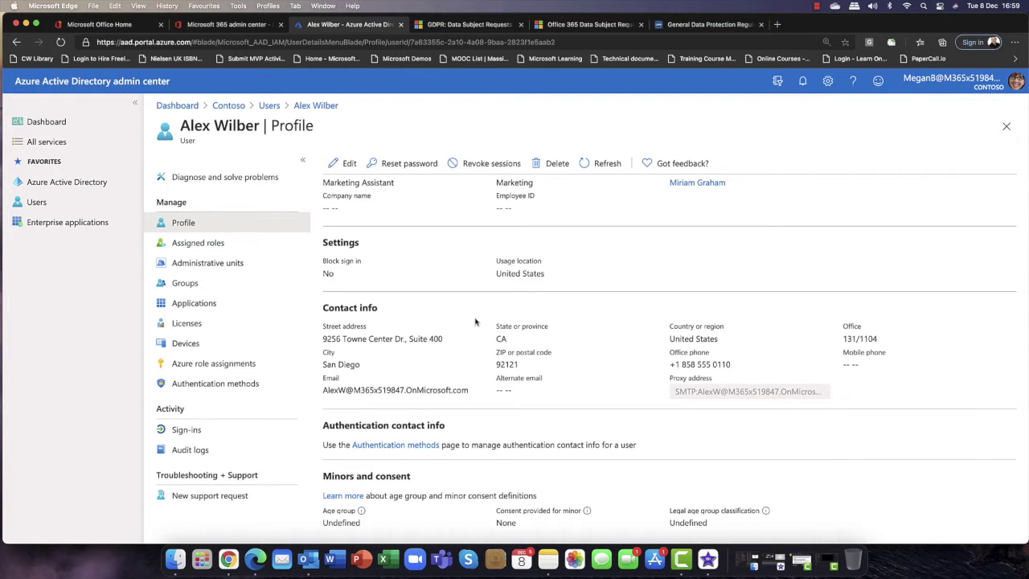
{"action": "left_click_drag", "start_coordinate": [323, 476], "coordinate": [413, 476]}
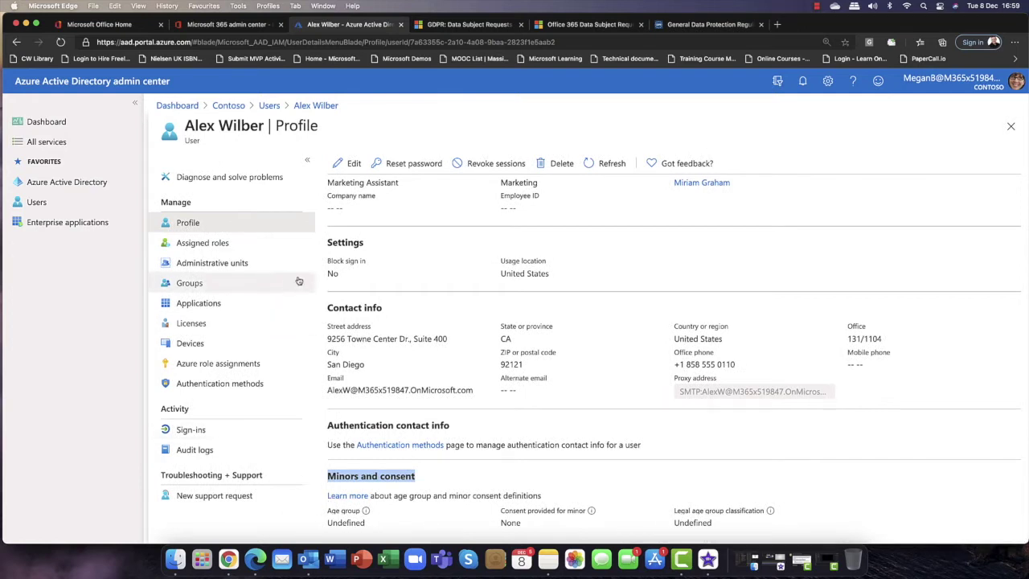
{"action": "left_click", "coordinate": [347, 163]}
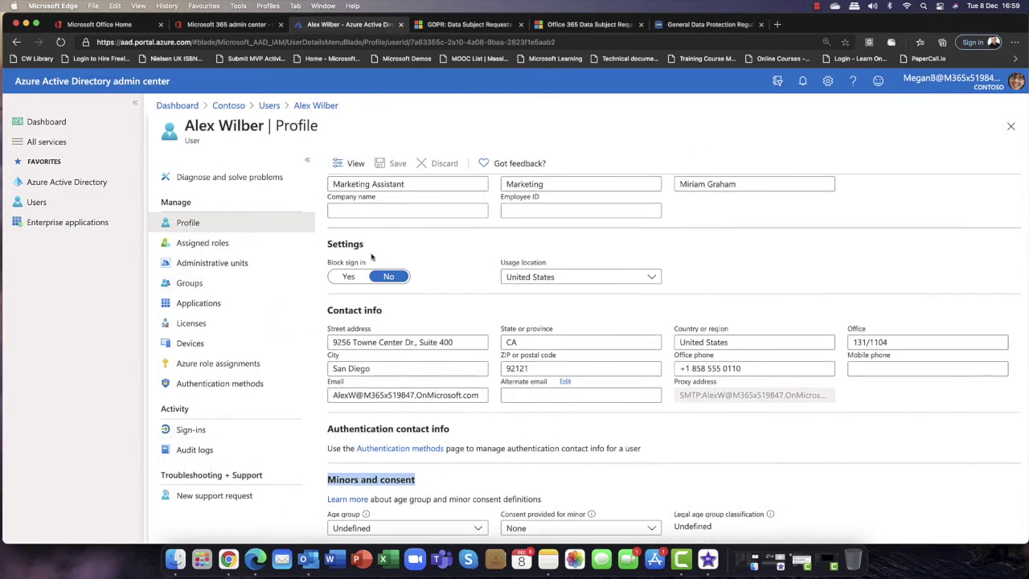
- Leave Age group Undefined and minor consent None, then close the Azure AD page
{"action": "scroll", "coordinate": [366, 411], "scroll_direction": "down", "scroll_amount": 1}
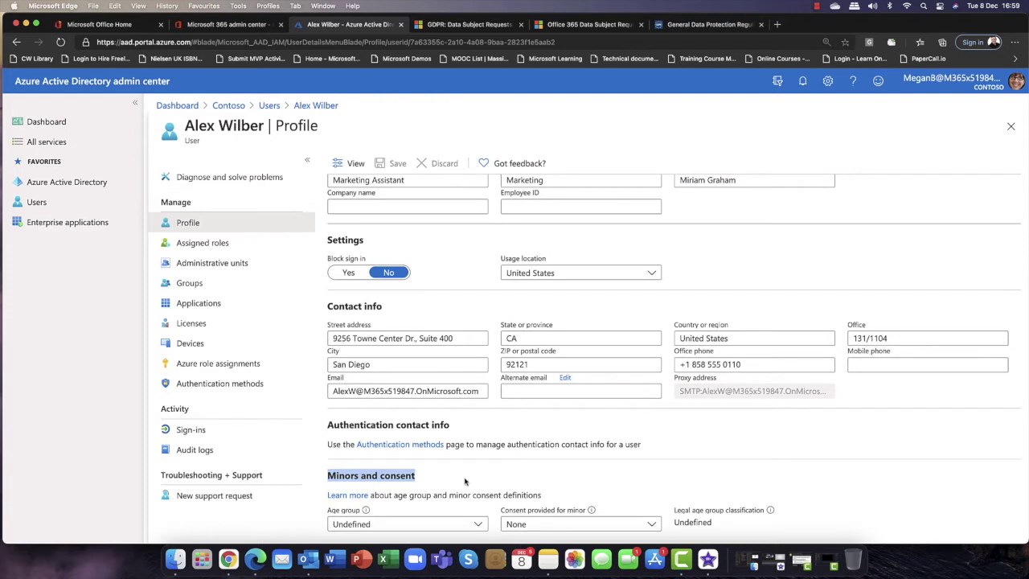
{"action": "left_click", "coordinate": [470, 524]}
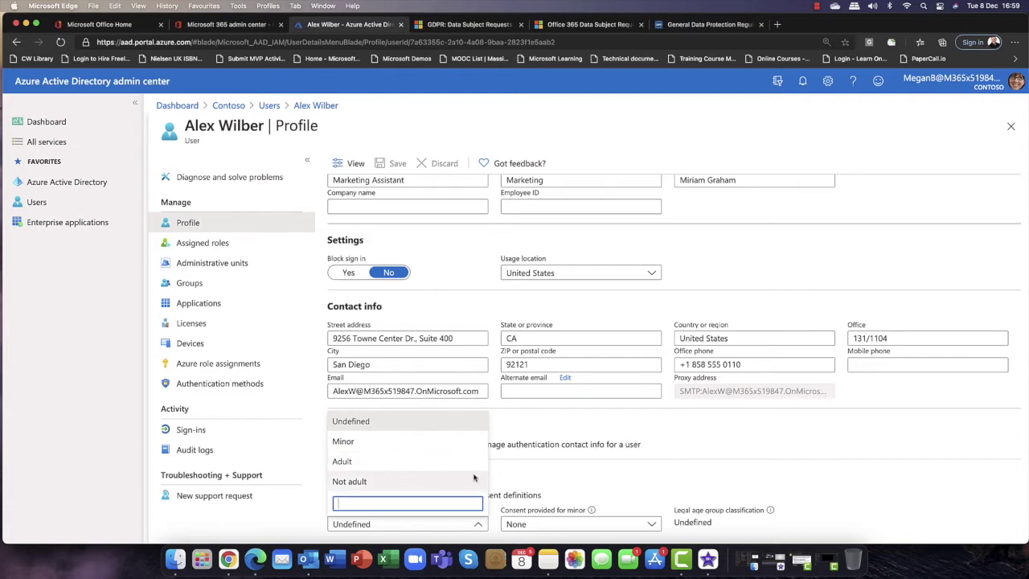
{"action": "left_click", "coordinate": [560, 486]}
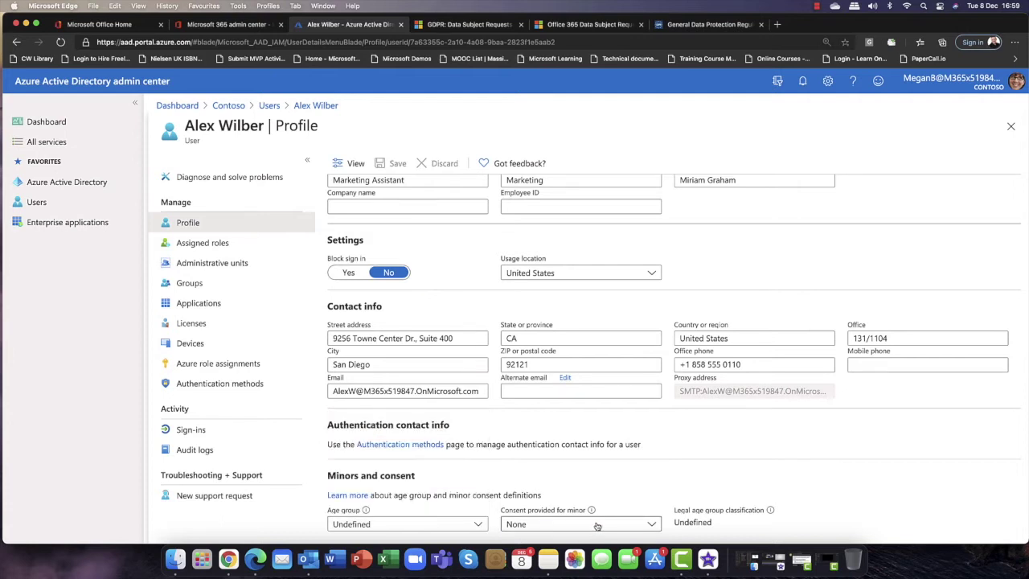
{"action": "left_click", "coordinate": [593, 524]}
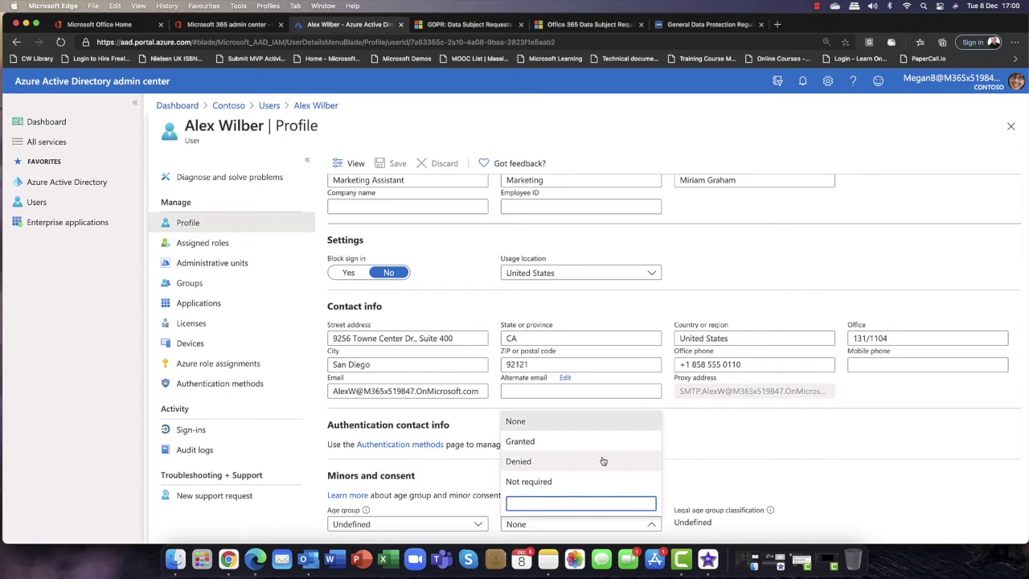
{"action": "key", "text": "Escape"}
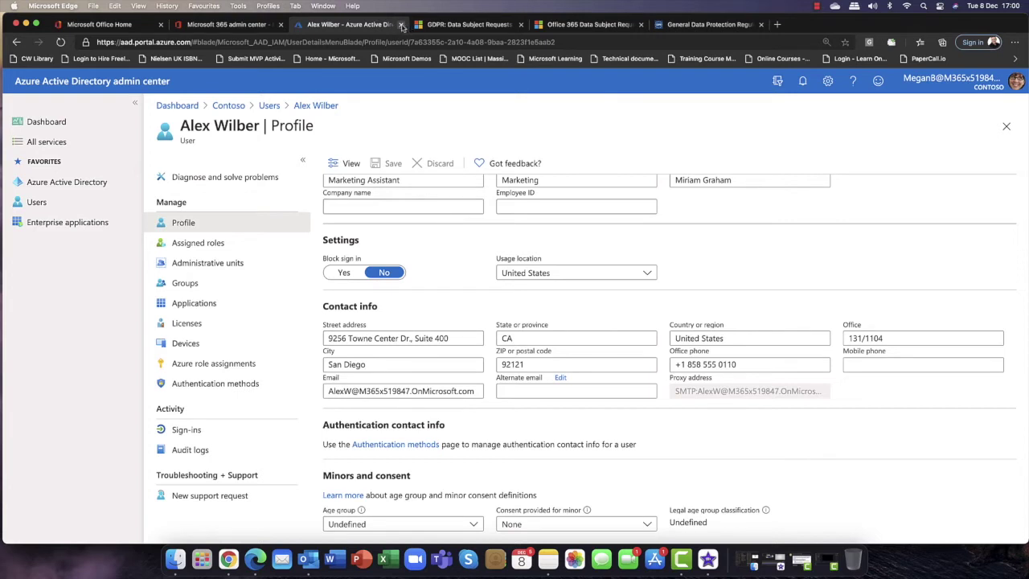
{"action": "left_click", "coordinate": [402, 26]}
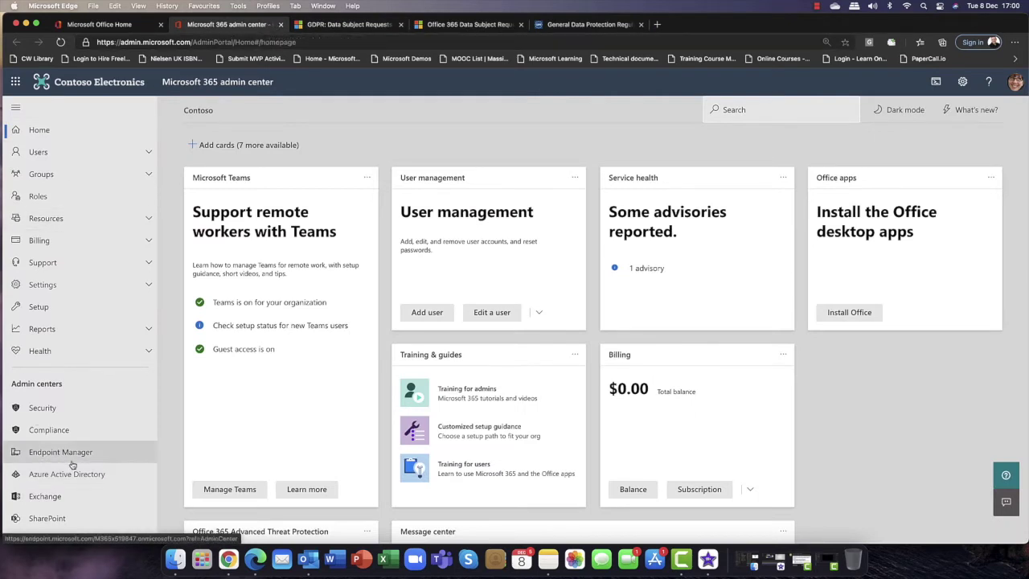
- Open the Microsoft 365 compliance center and show all solutions in its navigation
{"action": "left_click", "coordinate": [50, 430]}
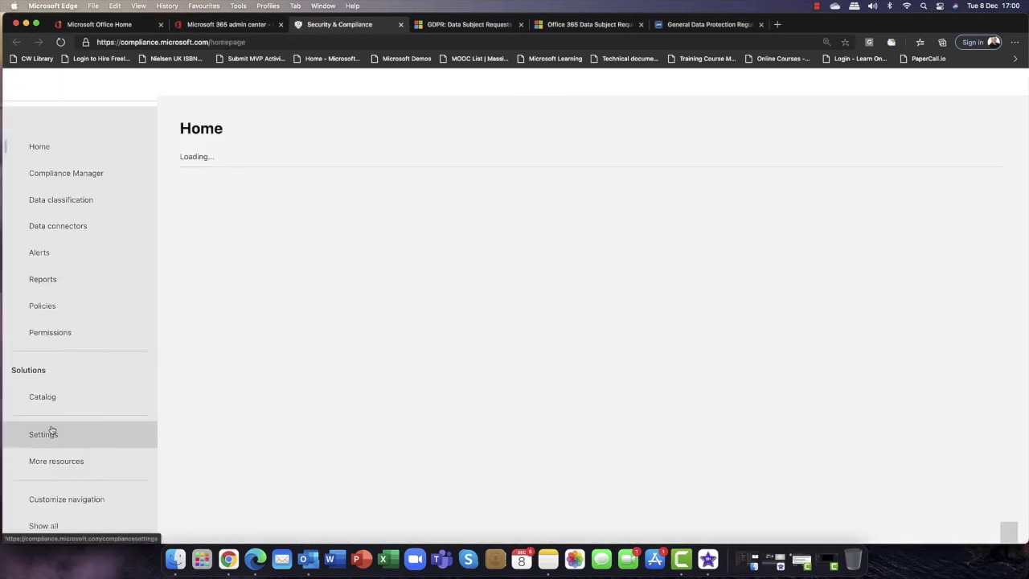
{"action": "left_click", "coordinate": [64, 519]}
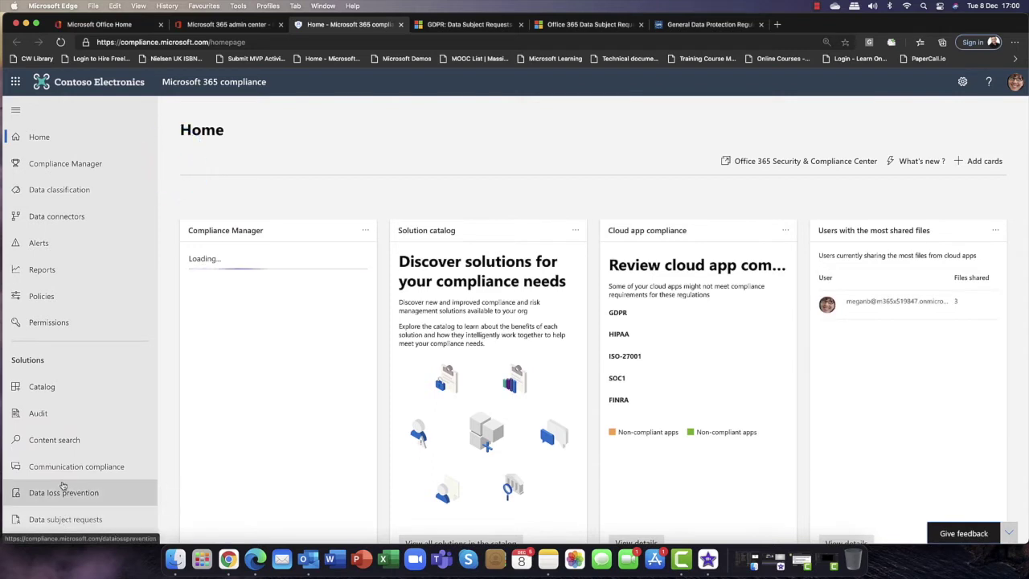
{"action": "scroll", "coordinate": [64, 520], "scroll_direction": "down", "scroll_amount": 1}
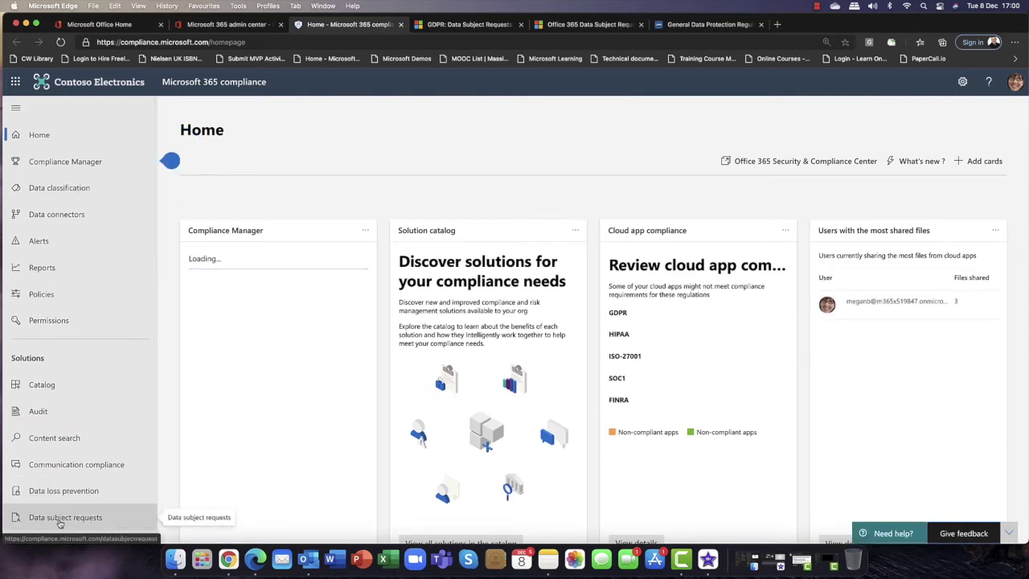
- Go to Data subject requests and start creating a new case
{"action": "left_click", "coordinate": [64, 518]}
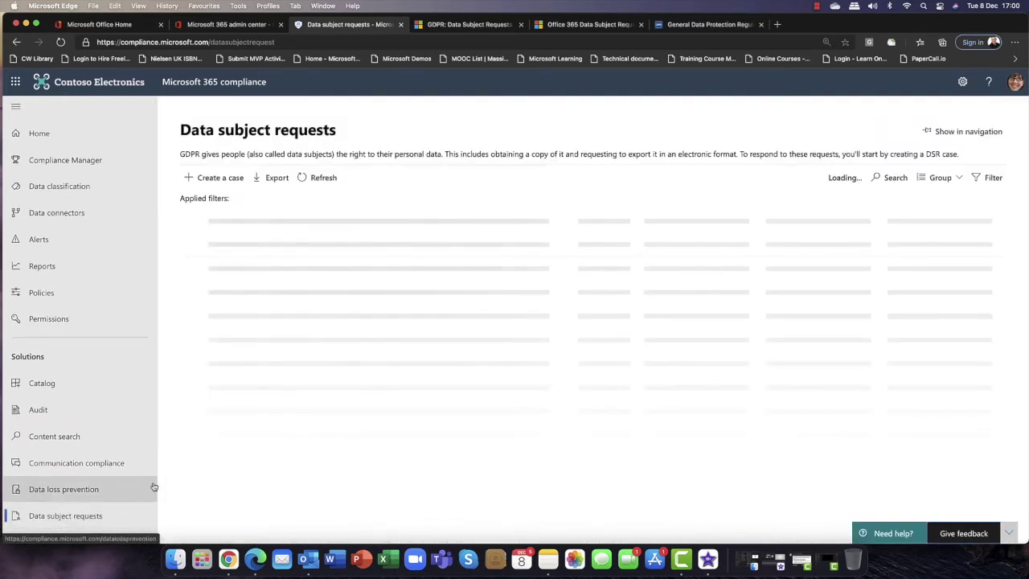
{"action": "scroll", "coordinate": [153, 488], "scroll_direction": "down", "scroll_amount": 1}
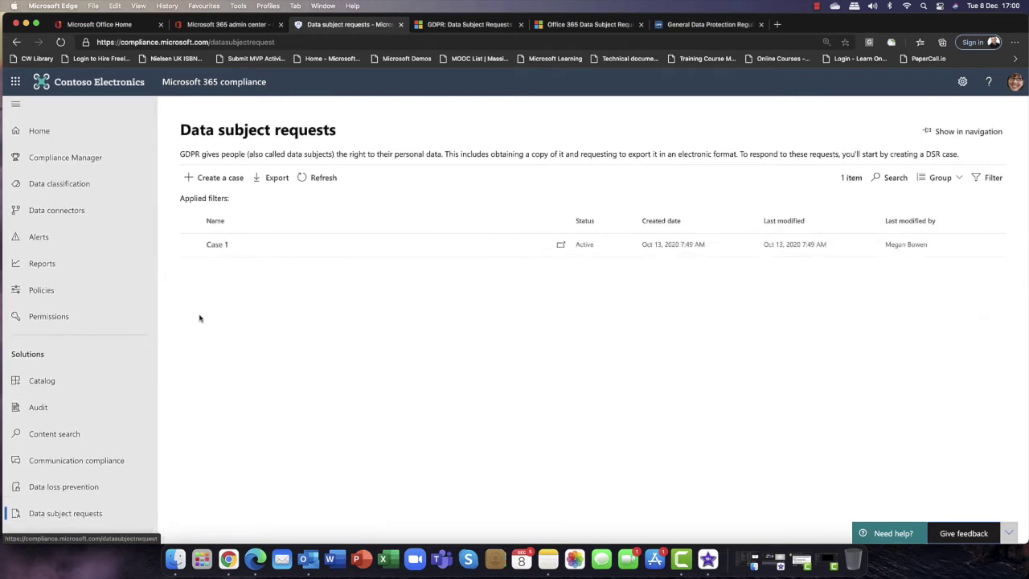
{"action": "left_click", "coordinate": [227, 179]}
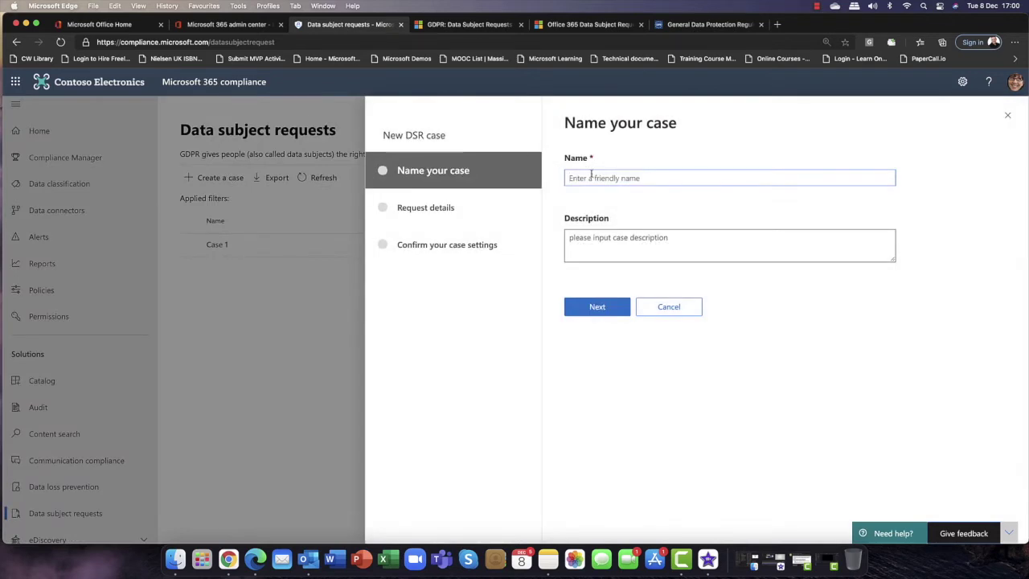
- Name the case 'Alex Request', fixing the typos with spellcheck, and continue
{"action": "type", "text": "Ale"}
{"action": "type", "text": "s's"}
{"action": "type", "text": " Requ"}
{"action": "left_click", "coordinate": [586, 178]}
{"action": "type", "text": "x"}
{"action": "key", "text": "BackSpace"}
{"action": "type", "text": "x"}
{"action": "key", "text": "BackSpace"}
{"action": "key", "text": "BackSpace"}
{"action": "right_click", "coordinate": [572, 180]}
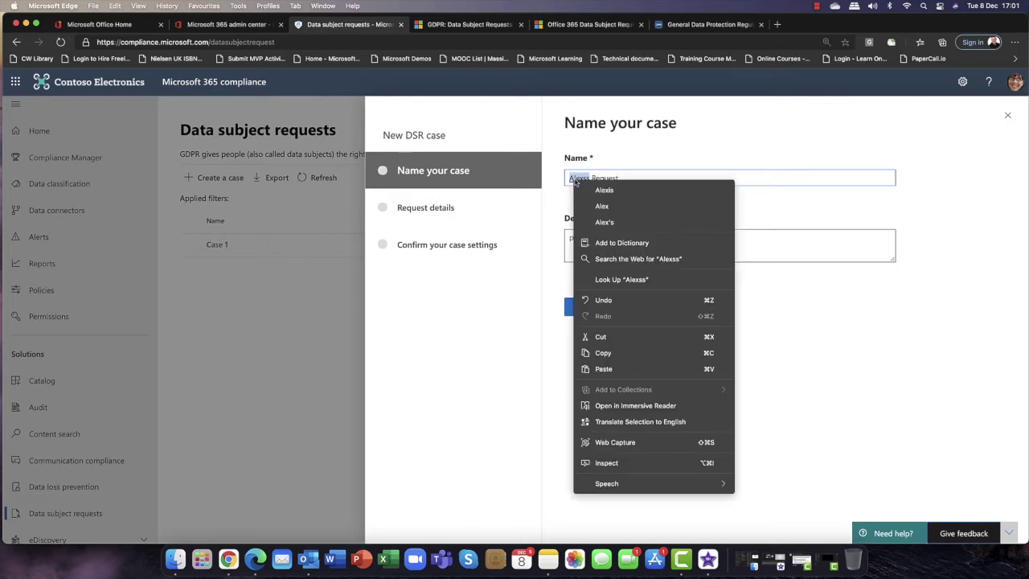
{"action": "left_click", "coordinate": [620, 207]}
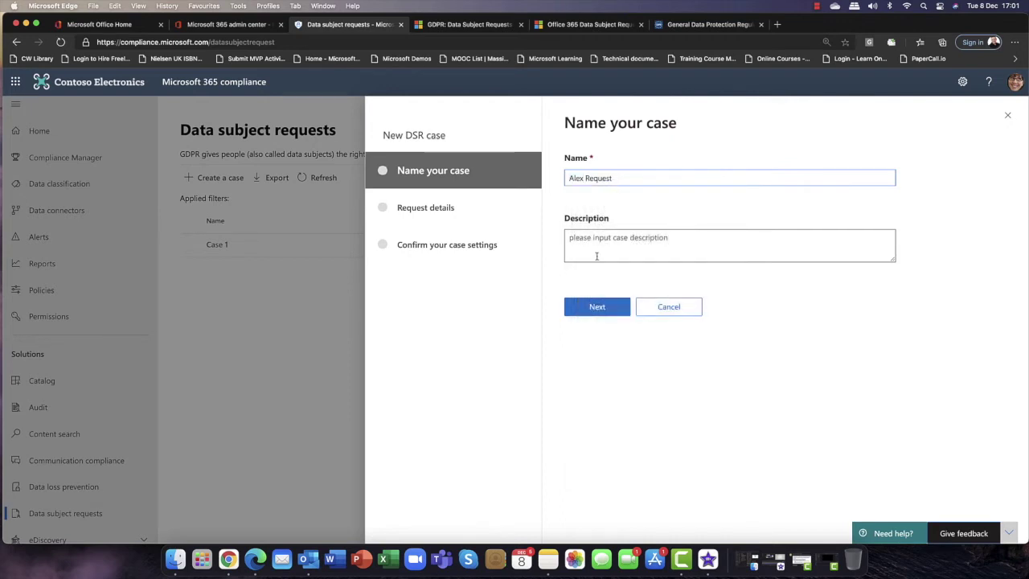
{"action": "left_click", "coordinate": [597, 306]}
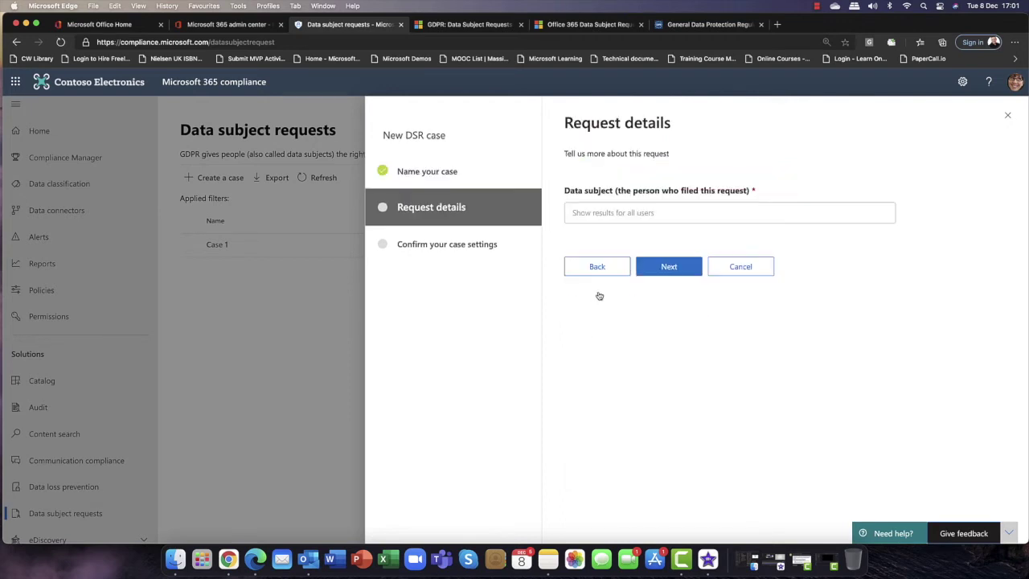
- Search for the user by name, set them as data subject, and save the case
{"action": "left_click", "coordinate": [628, 213]}
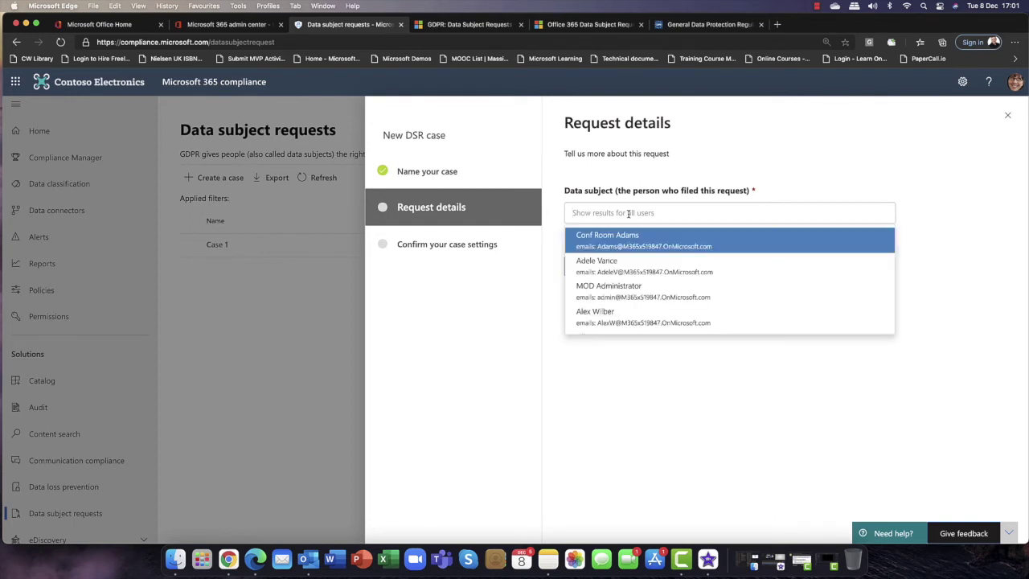
{"action": "key", "text": "Escape"}
{"action": "left_click", "coordinate": [628, 212]}
{"action": "type", "text": "Alex"}
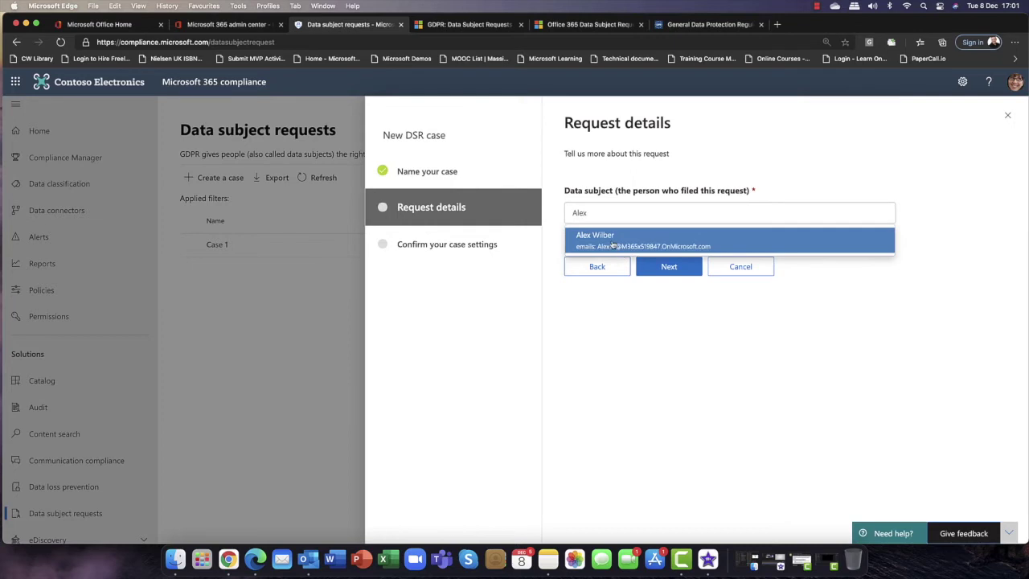
{"action": "left_click", "coordinate": [613, 245]}
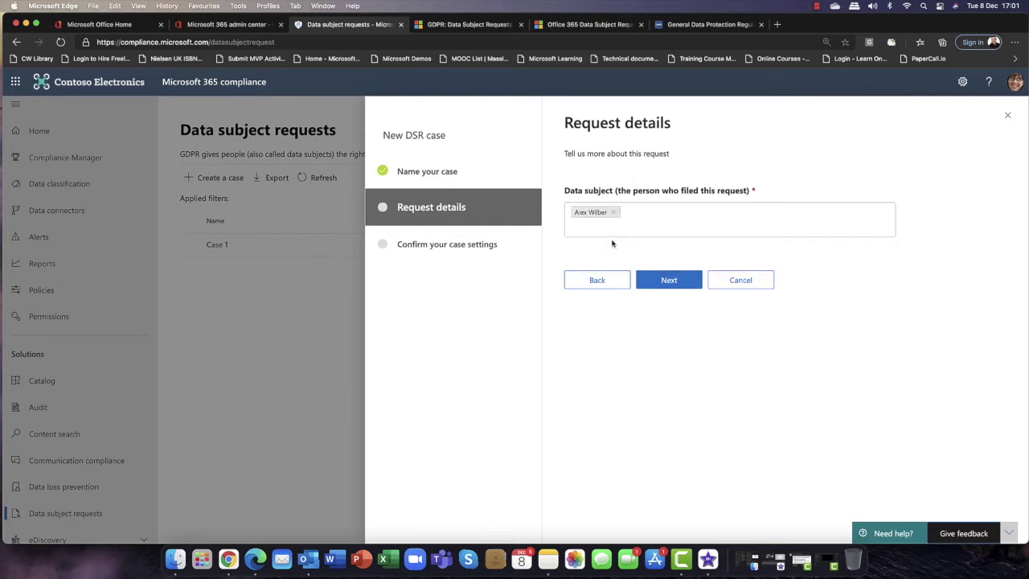
{"action": "left_click", "coordinate": [665, 281]}
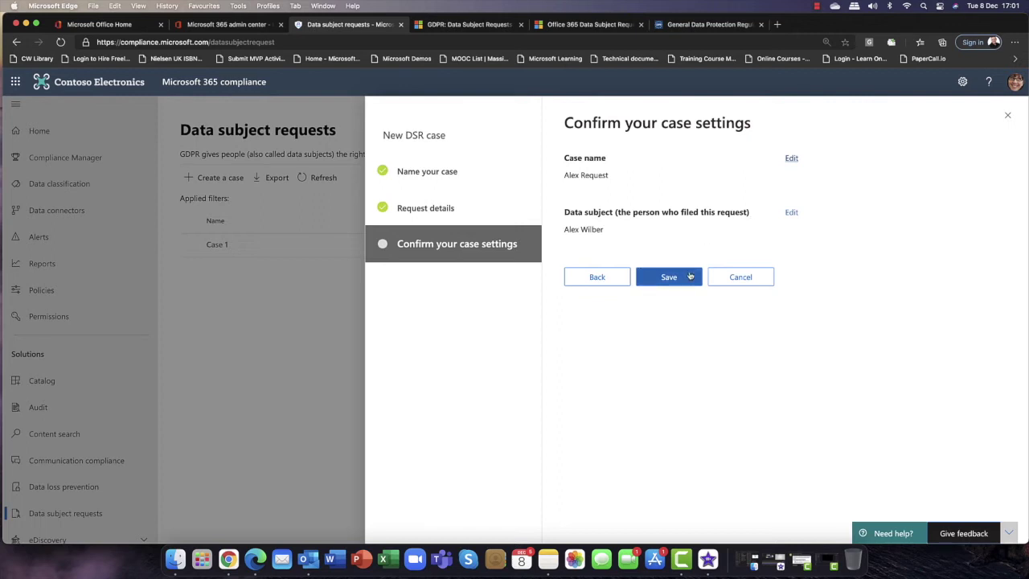
{"action": "left_click", "coordinate": [688, 276]}
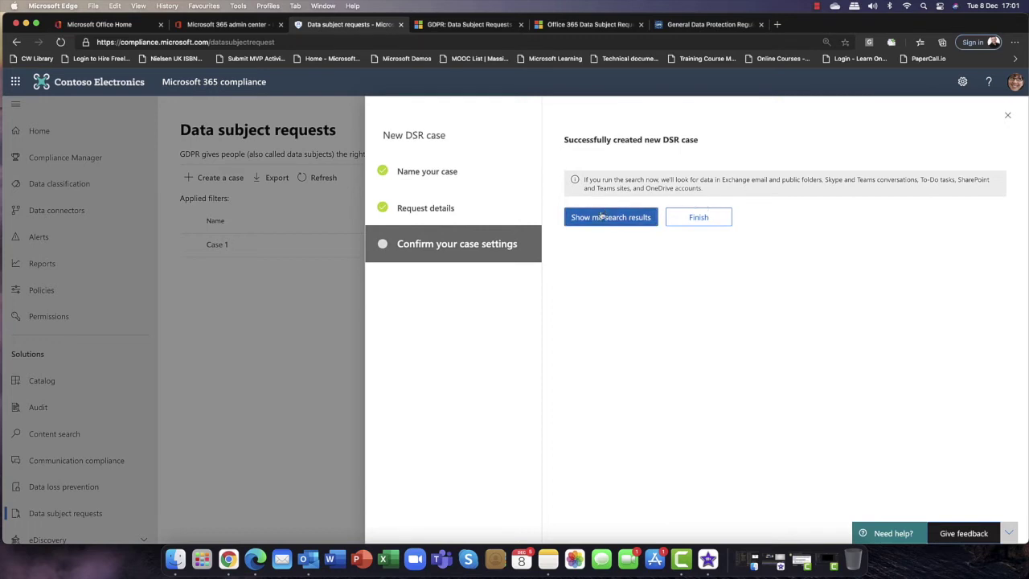
{"action": "left_click", "coordinate": [697, 218]}
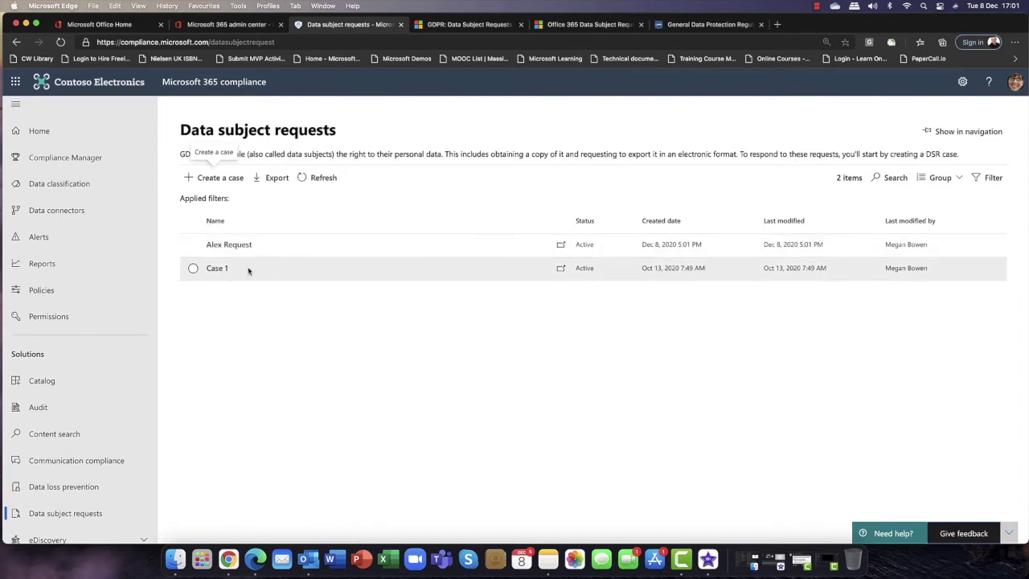
- Open the Alex Request case and view its list of searches
{"action": "left_click", "coordinate": [193, 245]}
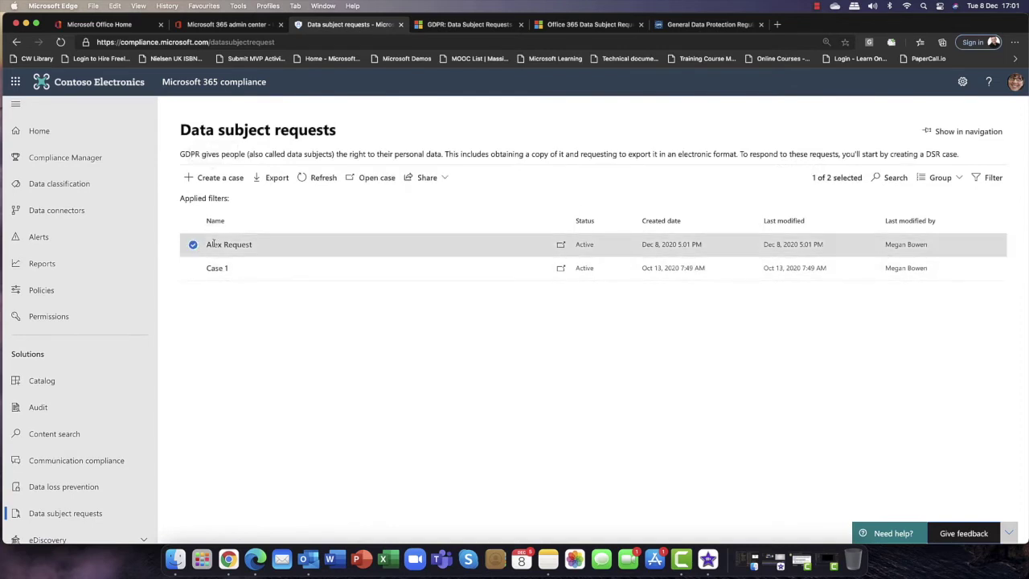
{"action": "left_click", "coordinate": [216, 243]}
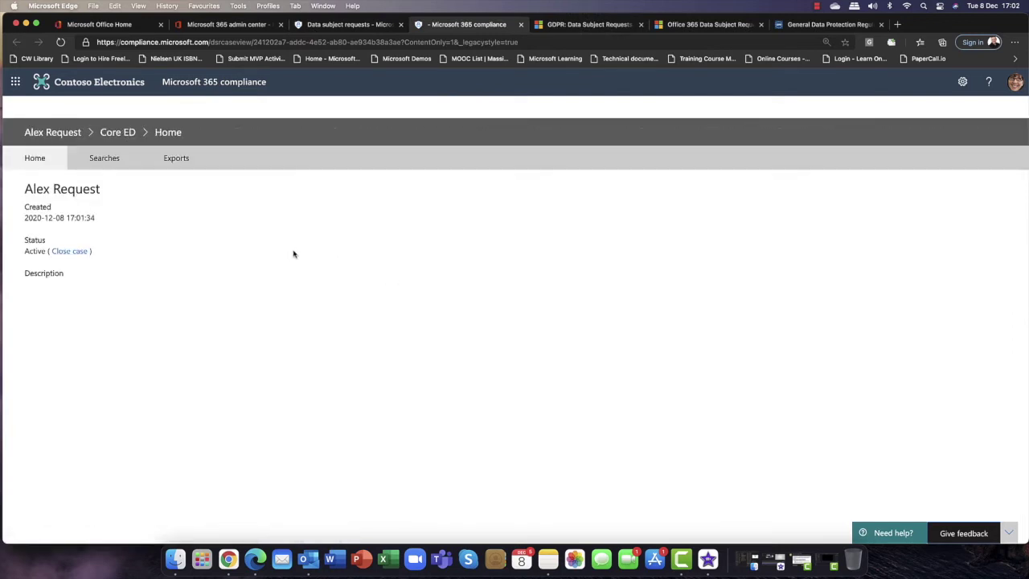
{"action": "left_click", "coordinate": [82, 169]}
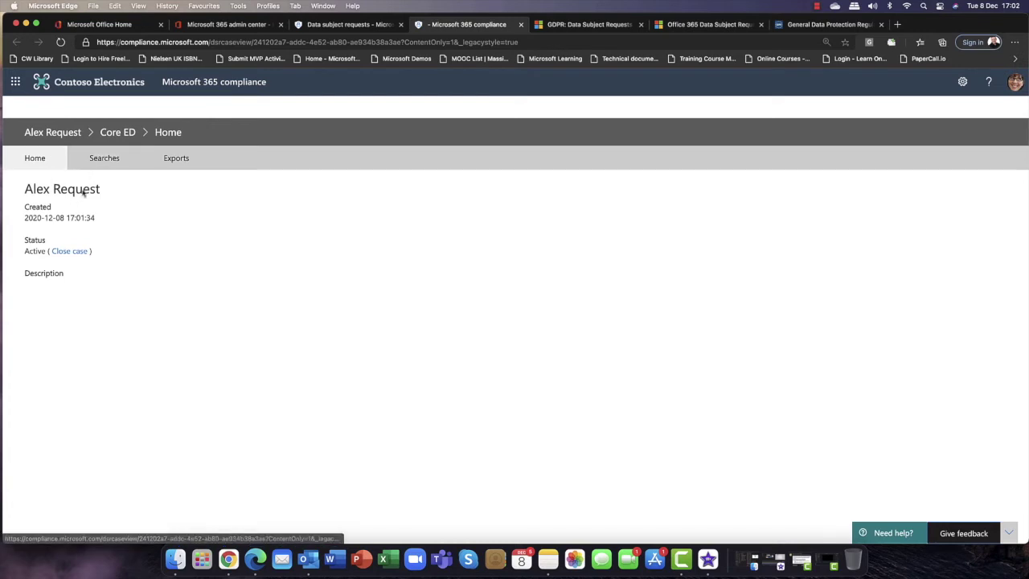
{"action": "left_click", "coordinate": [101, 166]}
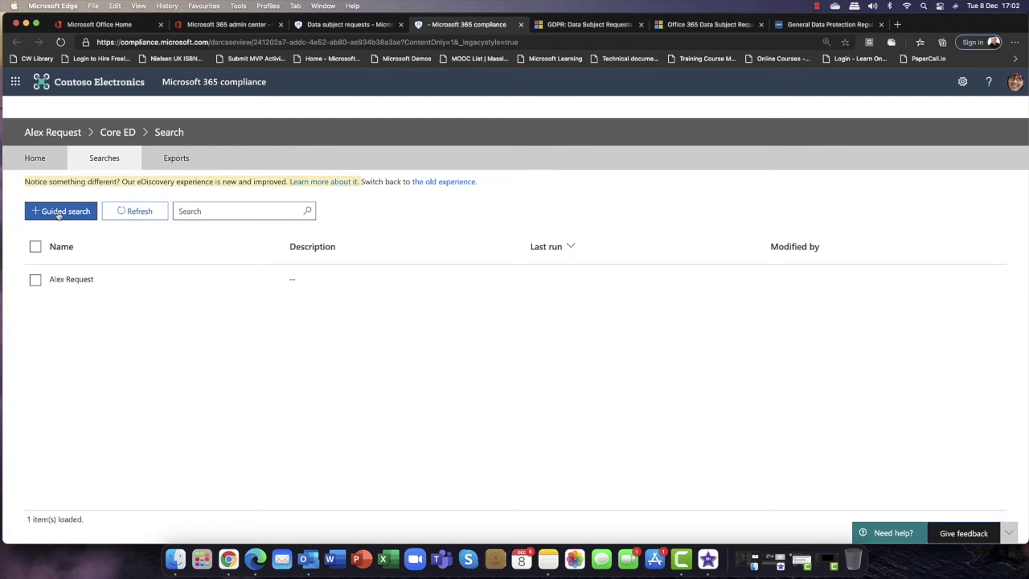
- Start a new guided search for the case named 'Alex Search'
{"action": "left_click", "coordinate": [257, 211]}
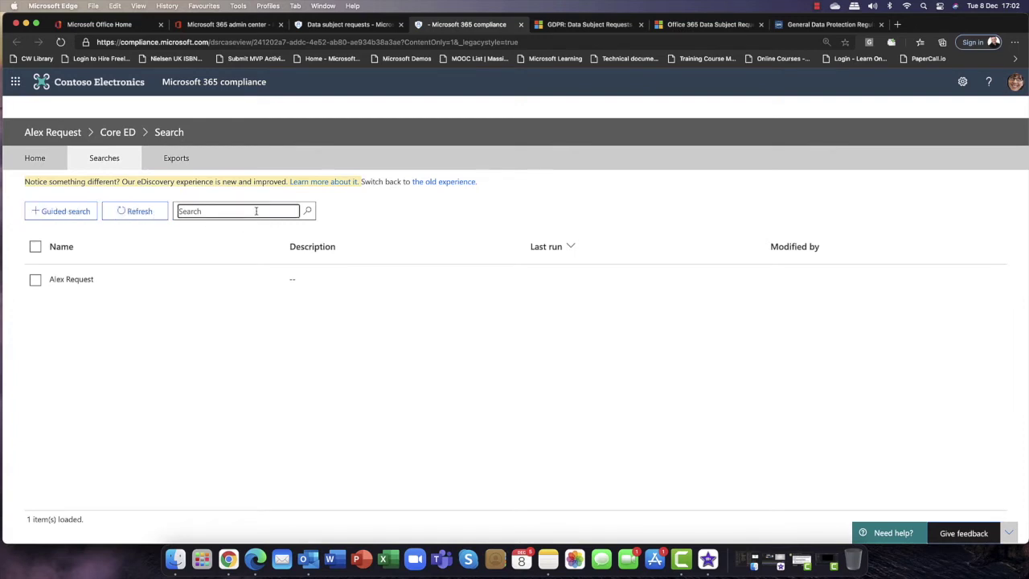
{"action": "left_click", "coordinate": [58, 211]}
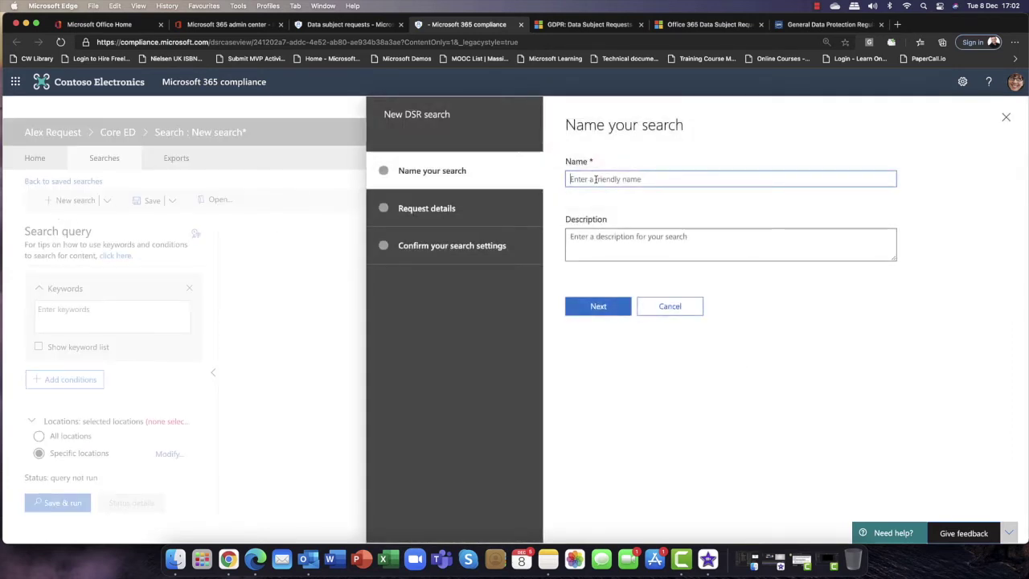
{"action": "type", "text": "Alex Search"}
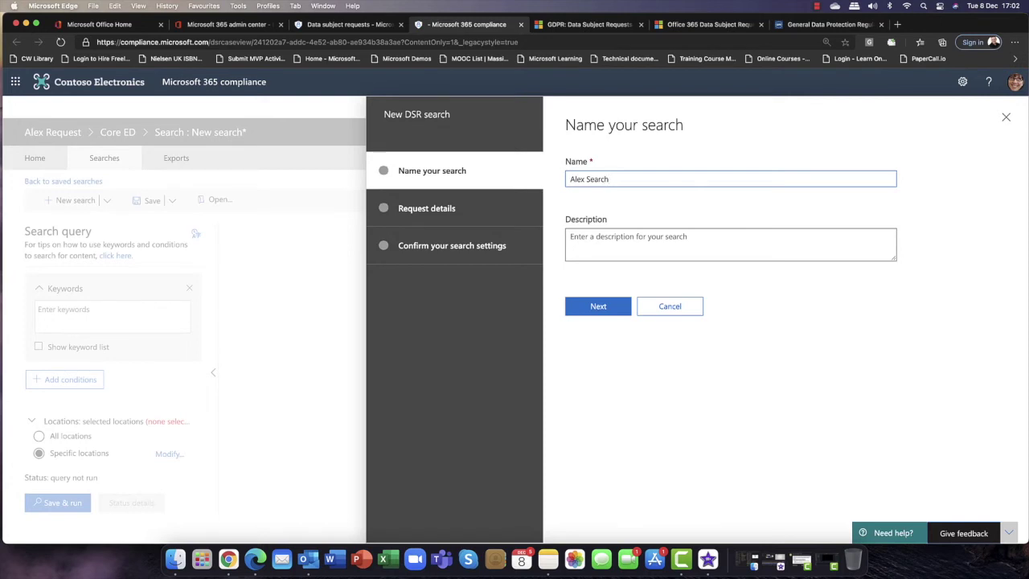
{"action": "left_click", "coordinate": [605, 307]}
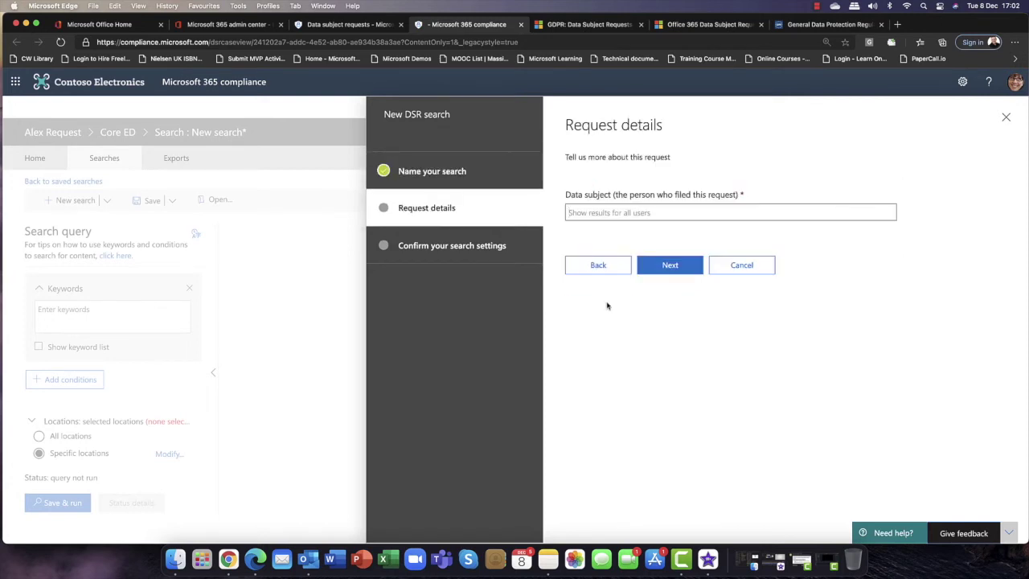
- Choose the matching user as data subject and finish to run the search across all locations
{"action": "left_click", "coordinate": [647, 213]}
{"action": "type", "text": "Ale"}
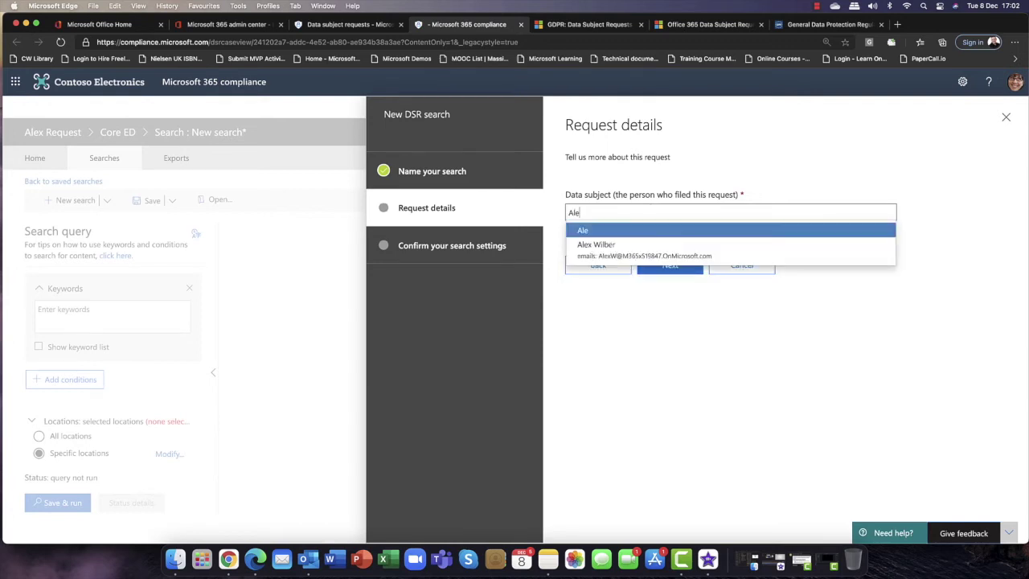
{"action": "type", "text": "z"}
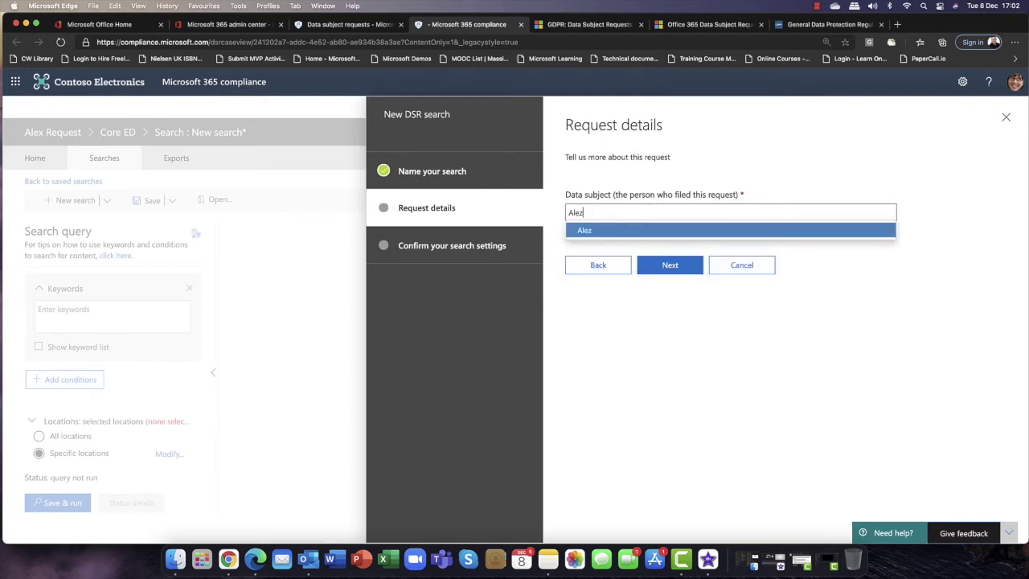
{"action": "key", "text": "BackSpace"}
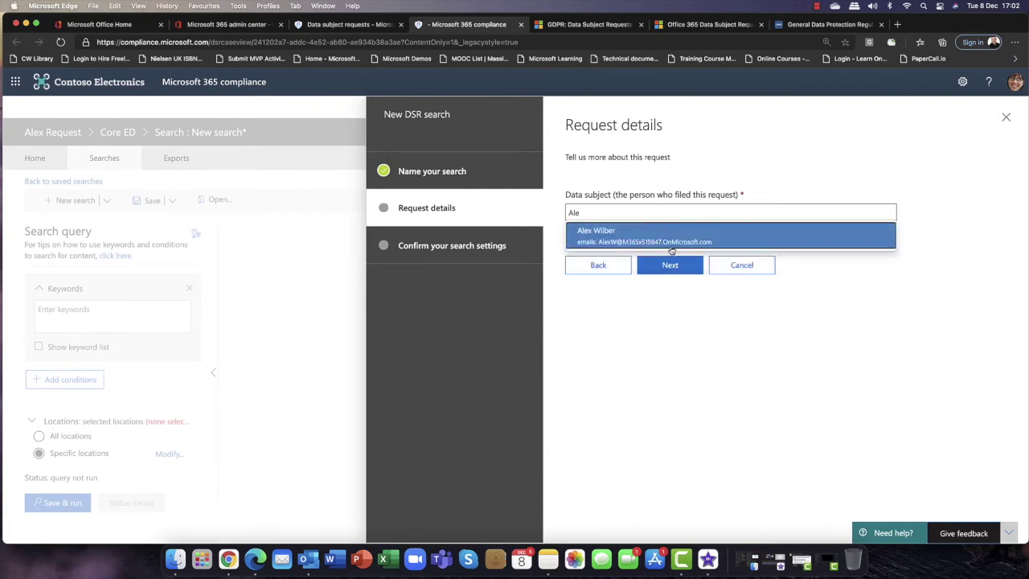
{"action": "left_click", "coordinate": [667, 243]}
{"action": "left_click", "coordinate": [658, 280]}
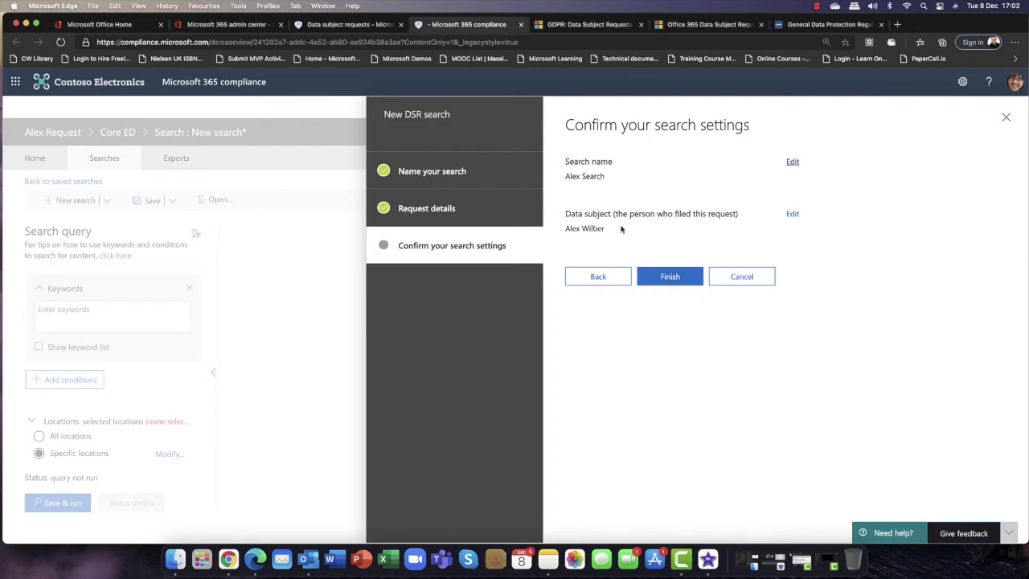
{"action": "left_click", "coordinate": [666, 275]}
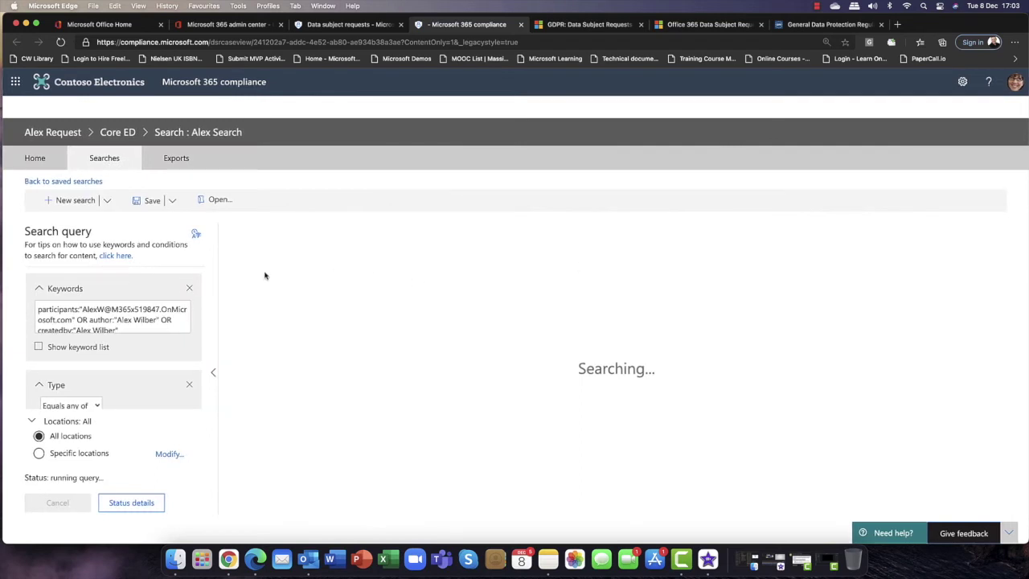
{"action": "left_click_drag", "start_coordinate": [37, 310], "coordinate": [185, 308]}
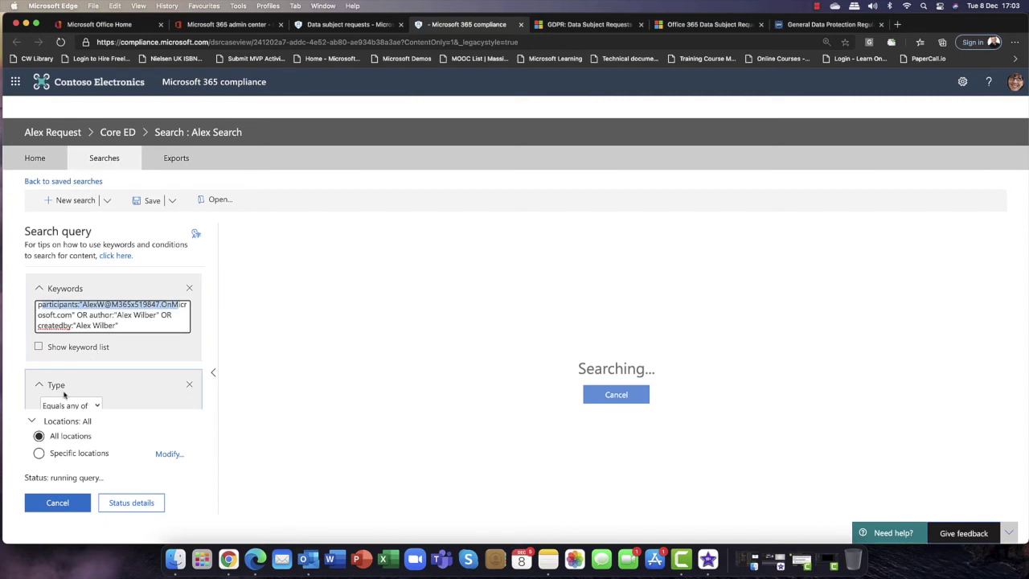
{"action": "left_click", "coordinate": [145, 417]}
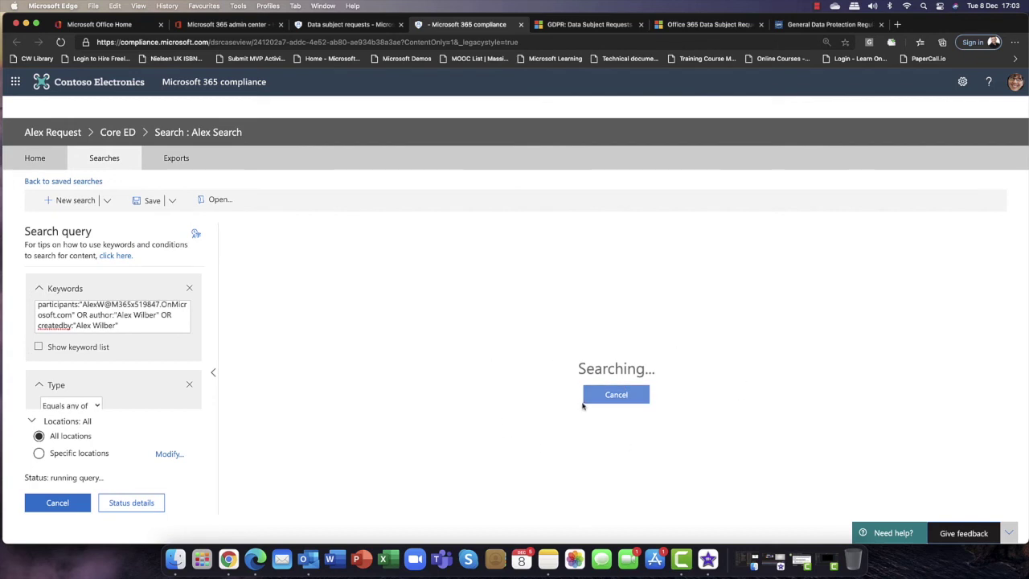
- Review the search status details: 33 items (9.08 MB) across 34 mailboxes, sites and public folders
{"action": "left_click", "coordinate": [122, 506]}
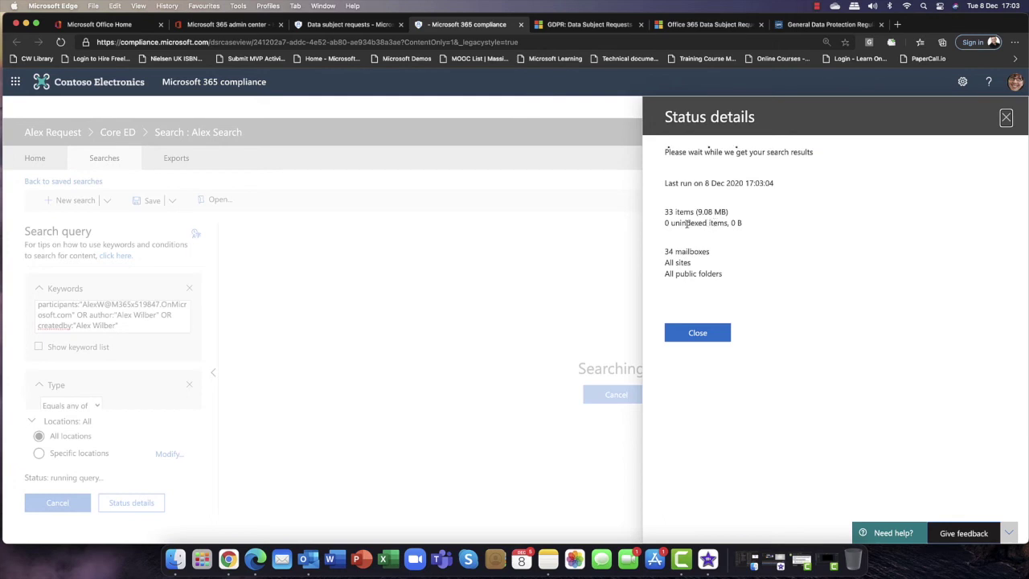
{"action": "left_click", "coordinate": [689, 334]}
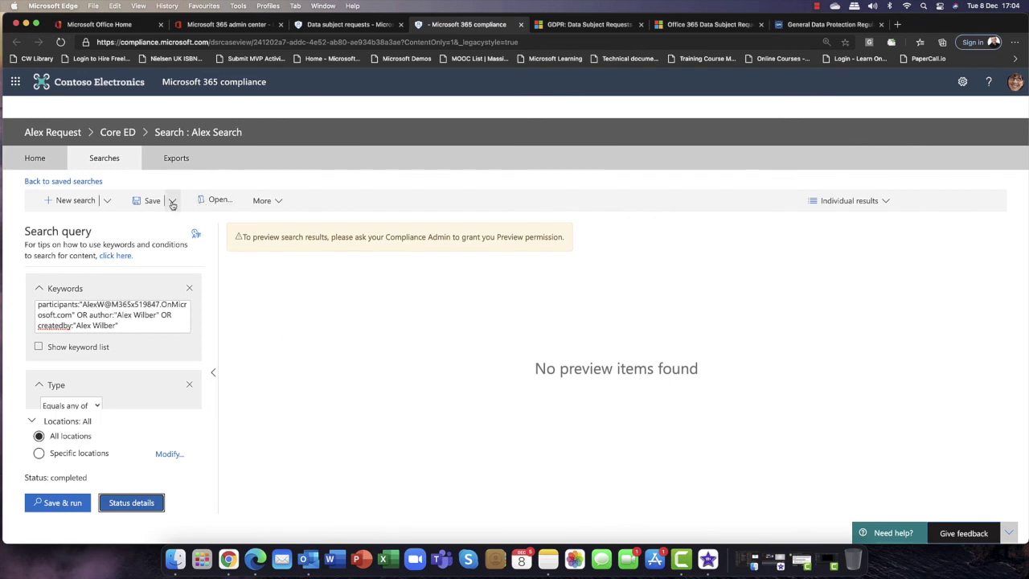
- Switch to the Alex Request case's Exports page
{"action": "left_click", "coordinate": [184, 159]}
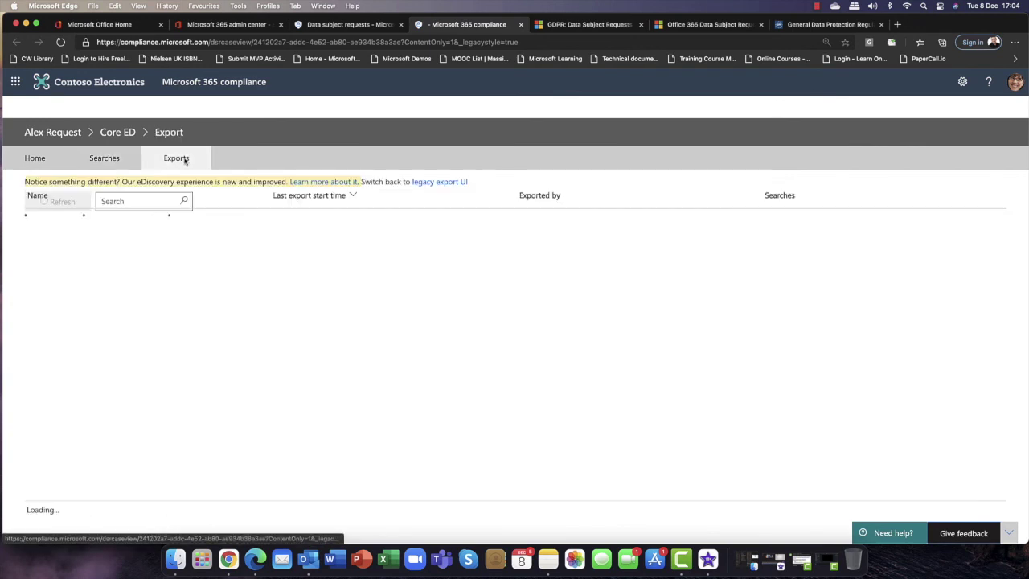